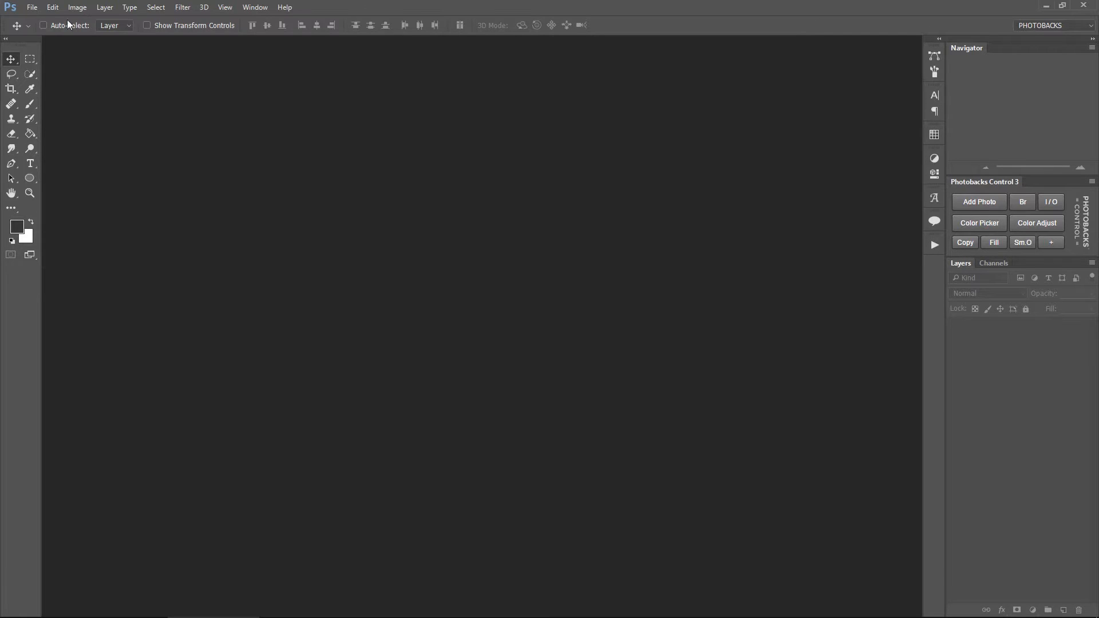
Step: Browse in Adobe Bridge and open Sports Portrait - Softball.psd from the Sports Package's Portraits & Posters (for Extractions) folder
{"action": "left_click", "coordinate": [29, 7]}
{"action": "left_click", "coordinate": [58, 42]}
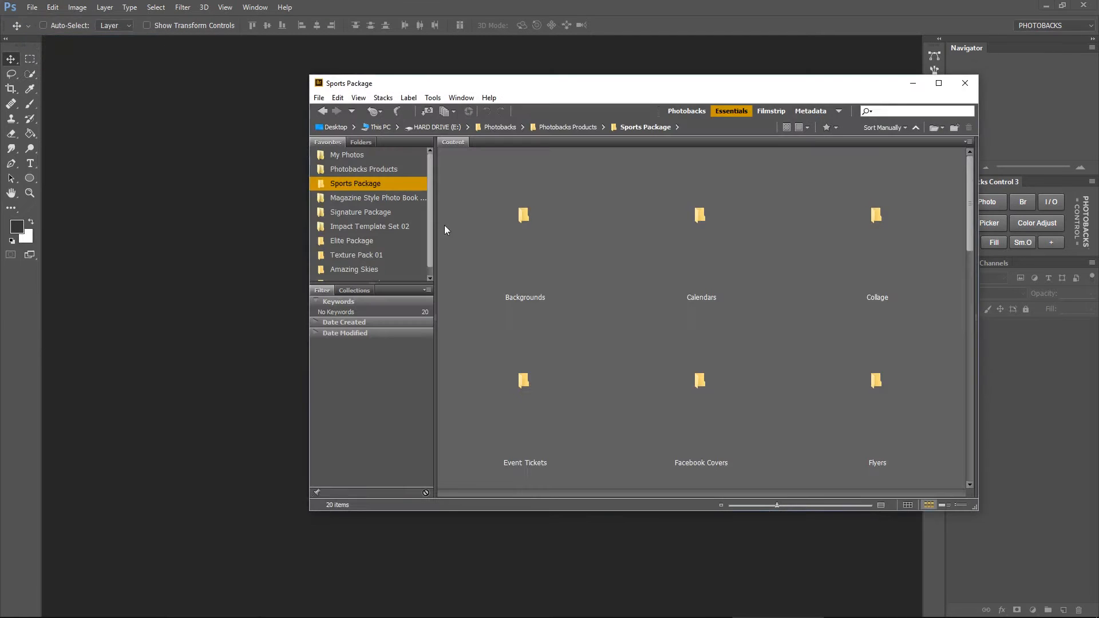
{"action": "scroll", "coordinate": [594, 303], "scroll_direction": "down", "scroll_amount": 4}
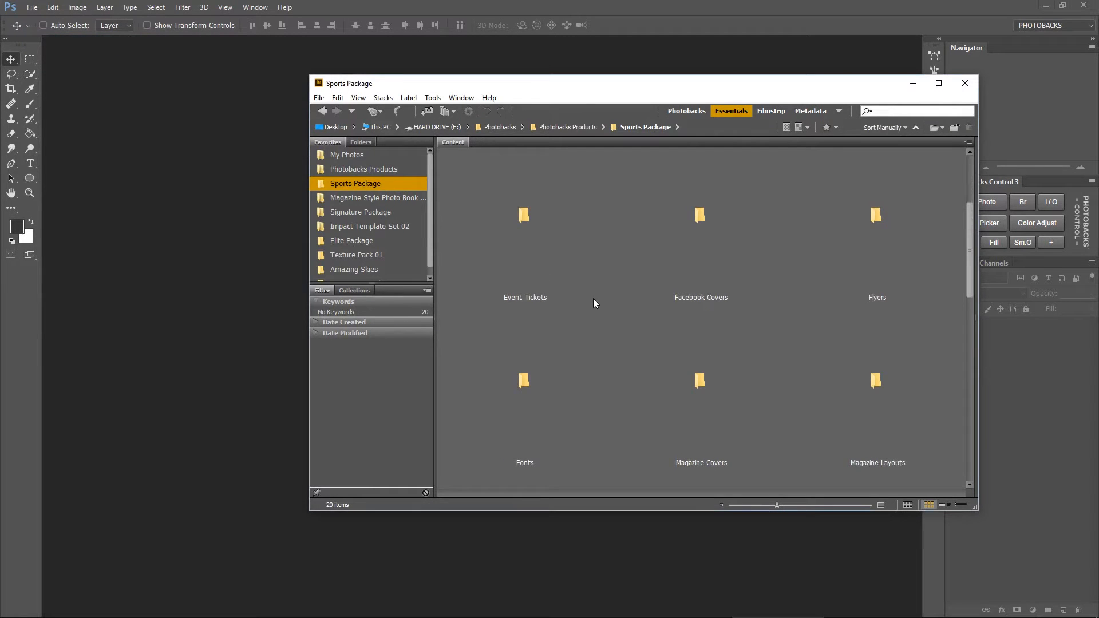
{"action": "scroll", "coordinate": [594, 300], "scroll_direction": "down", "scroll_amount": 1}
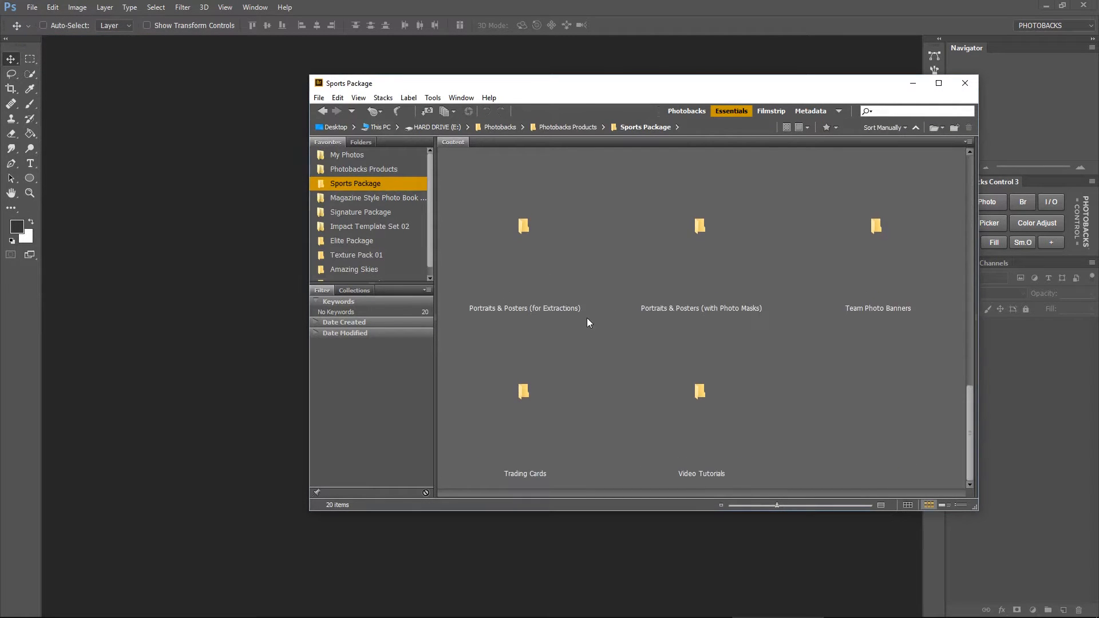
{"action": "double_click", "coordinate": [523, 269]}
{"action": "left_click_drag", "start_coordinate": [969, 205], "coordinate": [969, 361]}
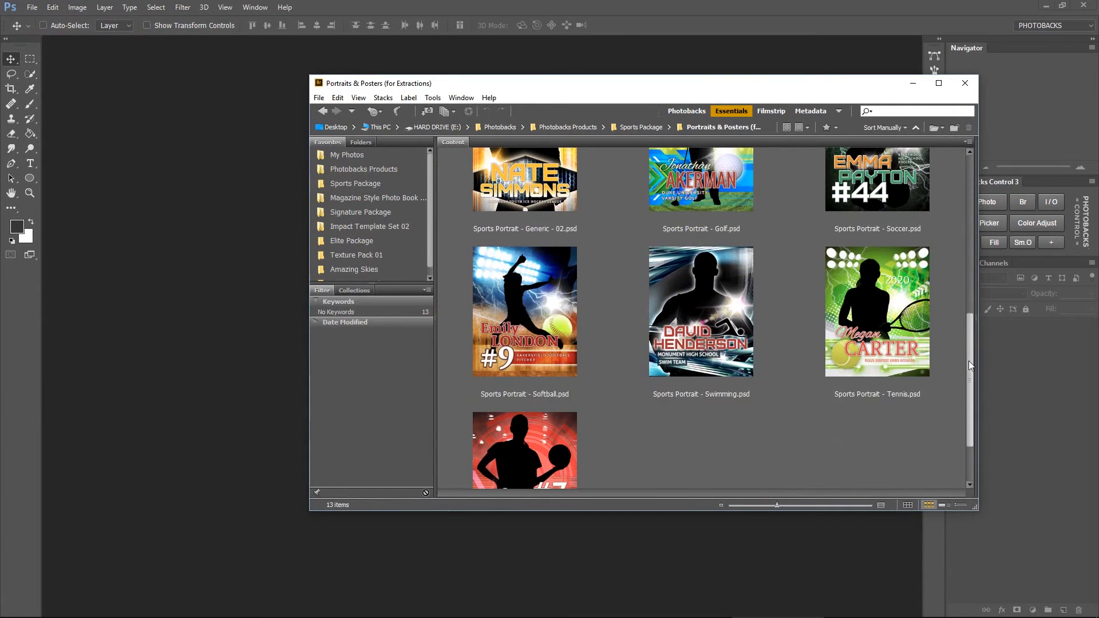
{"action": "double_click", "coordinate": [458, 347]}
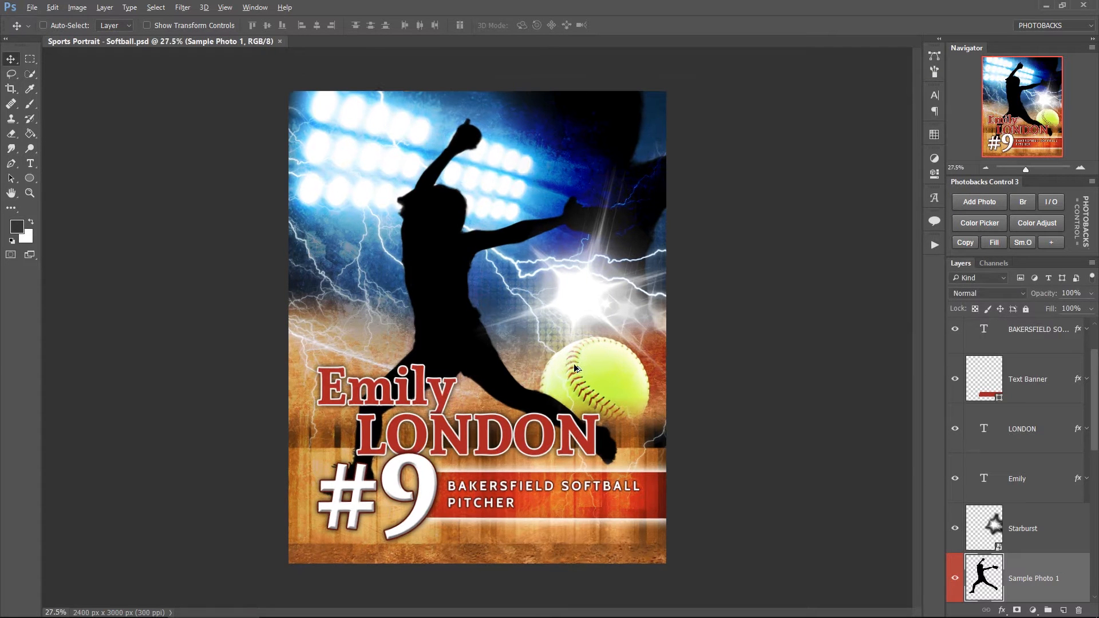
Step: Select the Softball layer in the portrait template and hide it
{"action": "scroll", "coordinate": [574, 365], "scroll_direction": "up", "scroll_amount": 1}
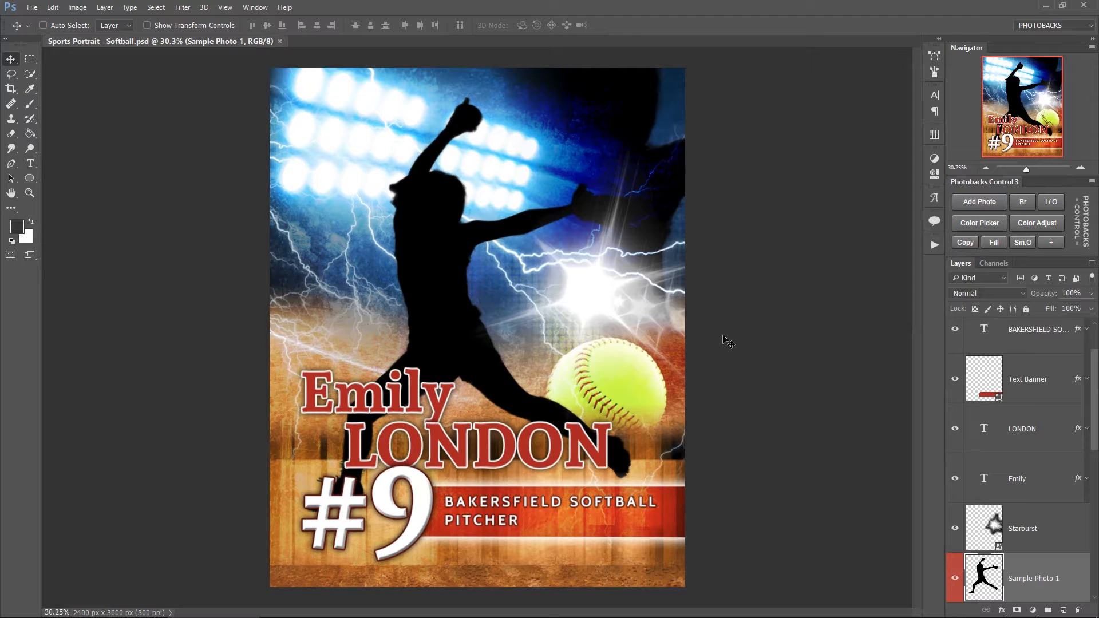
{"action": "scroll", "coordinate": [995, 410], "scroll_direction": "down", "scroll_amount": 5}
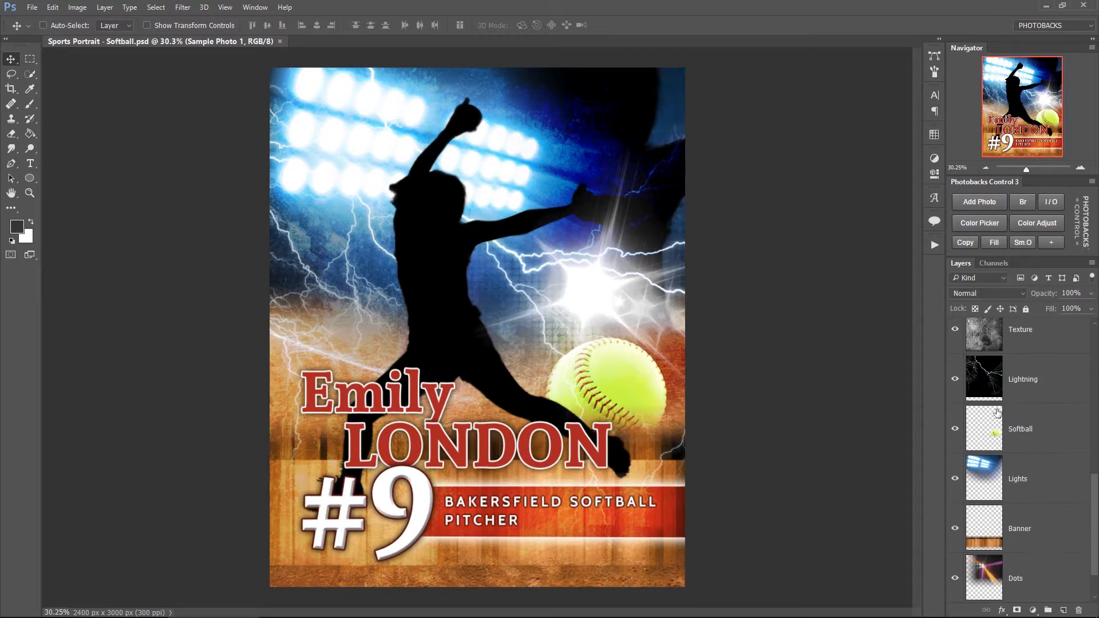
{"action": "scroll", "coordinate": [997, 412], "scroll_direction": "down", "scroll_amount": 1}
{"action": "left_click", "coordinate": [1025, 384]}
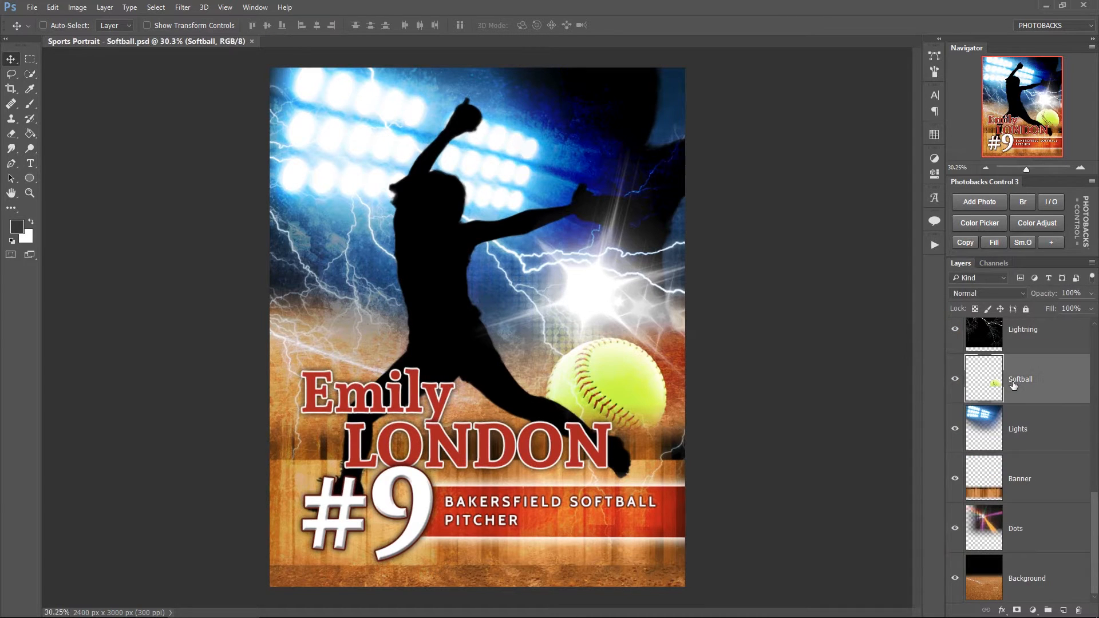
{"action": "left_click", "coordinate": [955, 380]}
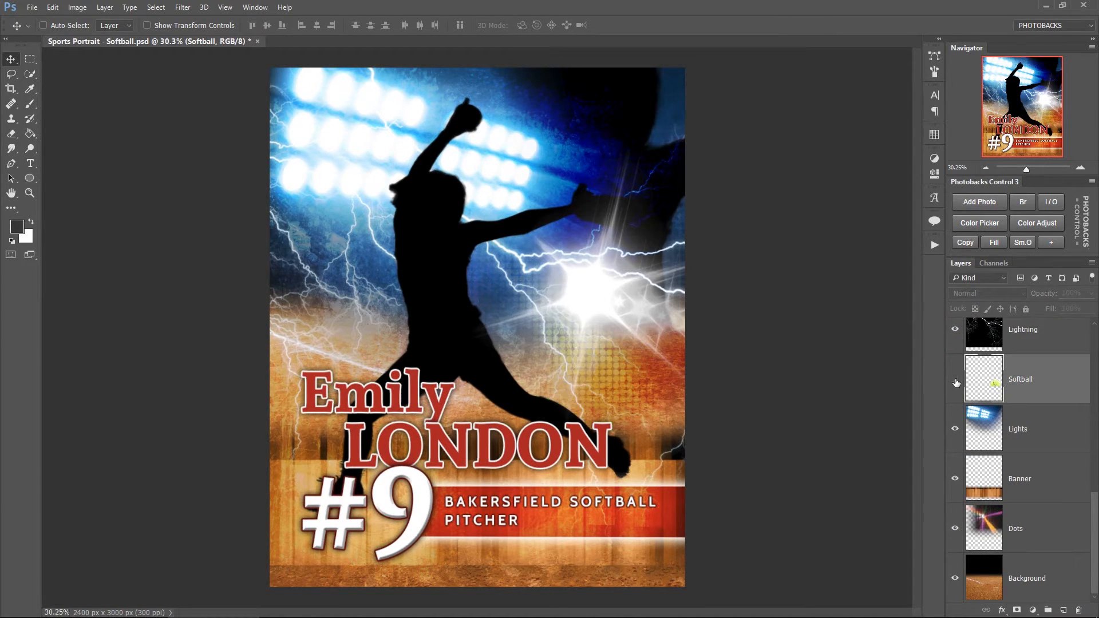
Step: Edit the banner text beside the jersey number to read BAKERSFIELD SOCCER on the first line and GUARD on the second
{"action": "left_click", "coordinate": [558, 511], "text": "ctrl"}
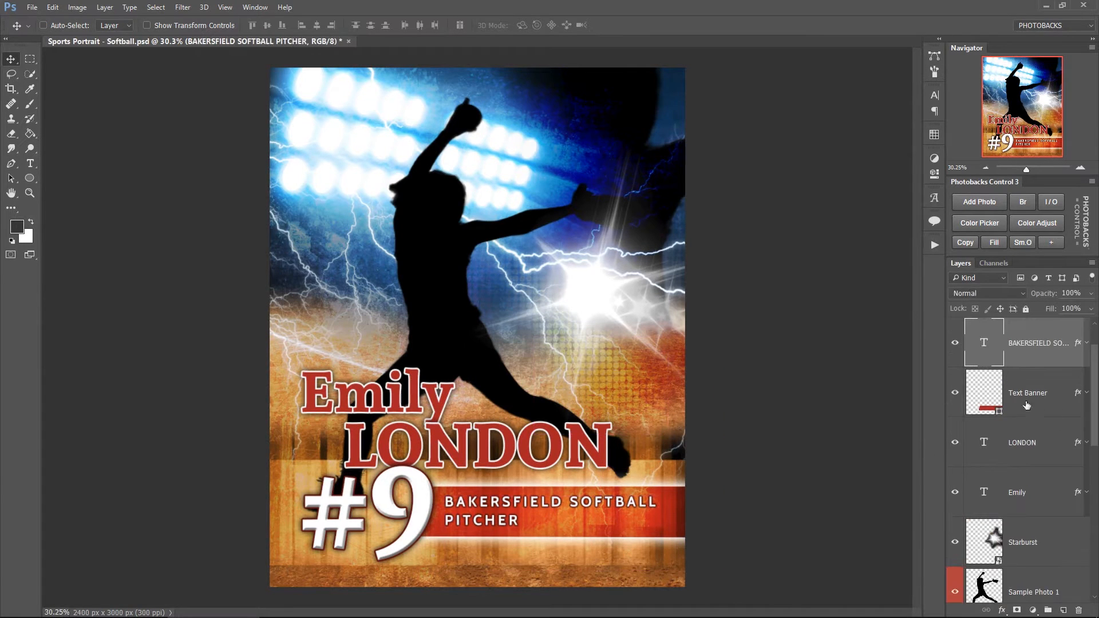
{"action": "key", "text": "t"}
{"action": "key", "text": "Return"}
{"action": "double_click", "coordinate": [593, 503]}
{"action": "type", "text": "SOCCER"}
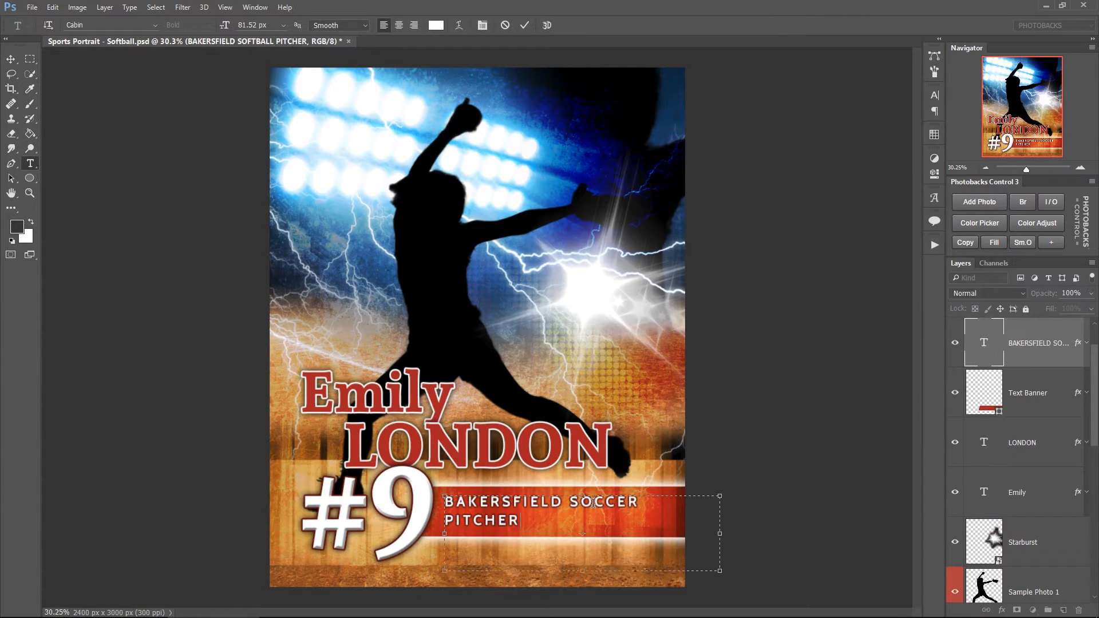
{"action": "key", "text": "shift+Down"}
{"action": "type", "text": "GUARD"}
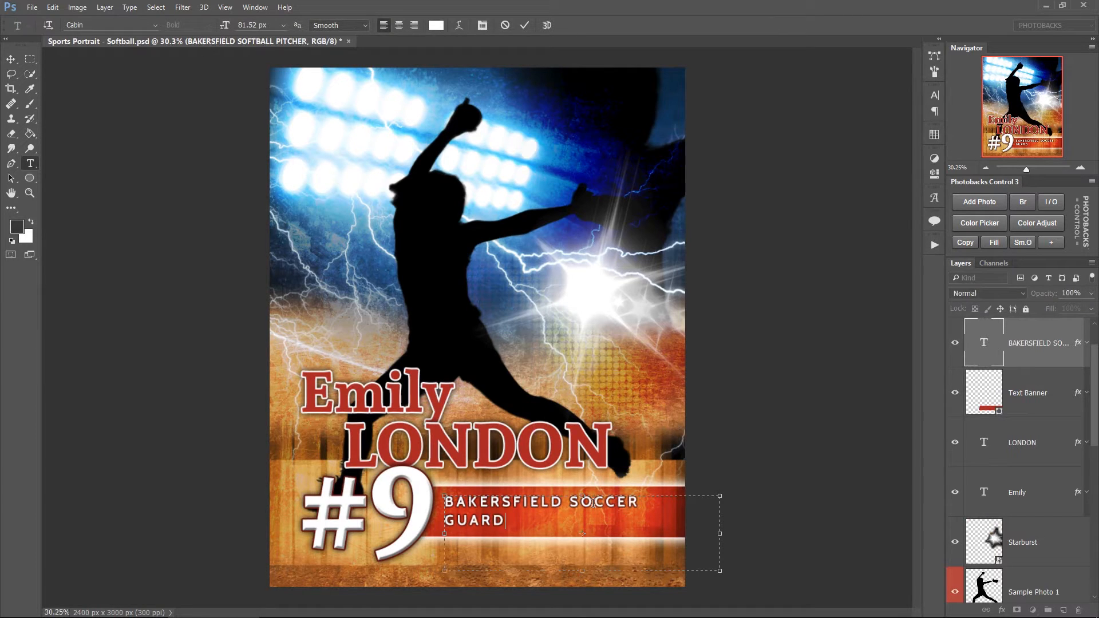
{"action": "key", "text": "ctrl+Return"}
{"action": "key", "text": "v"}
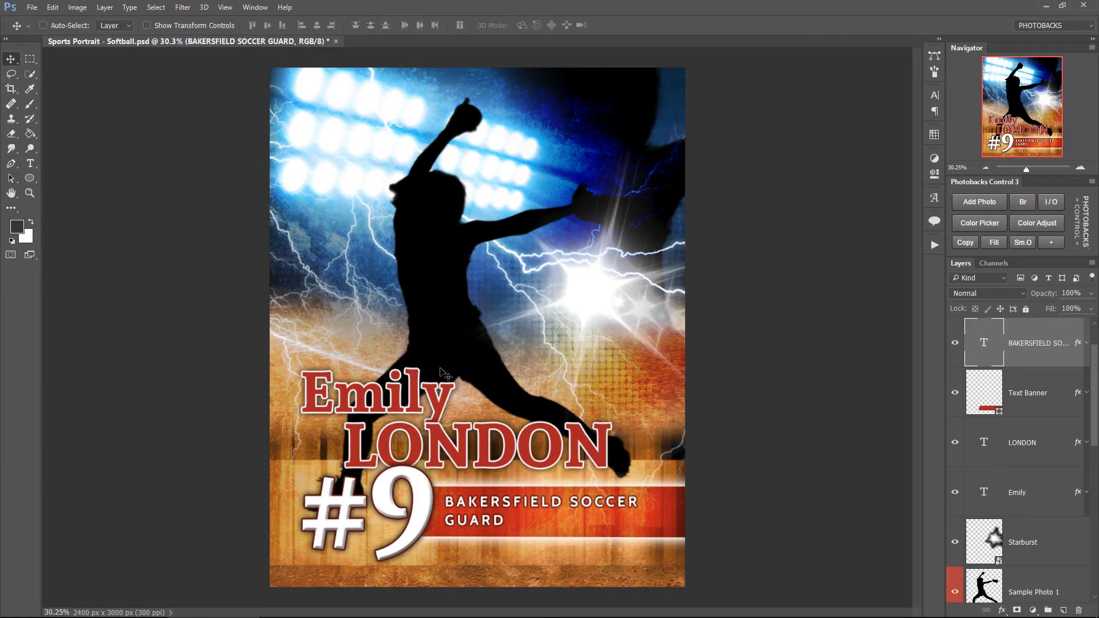
Step: Hide the Sample Photo 1 and Sample Photo 2 layers
{"action": "scroll", "coordinate": [1008, 389], "scroll_direction": "down", "scroll_amount": 2}
{"action": "left_click", "coordinate": [956, 493]}
{"action": "left_click", "coordinate": [955, 541]}
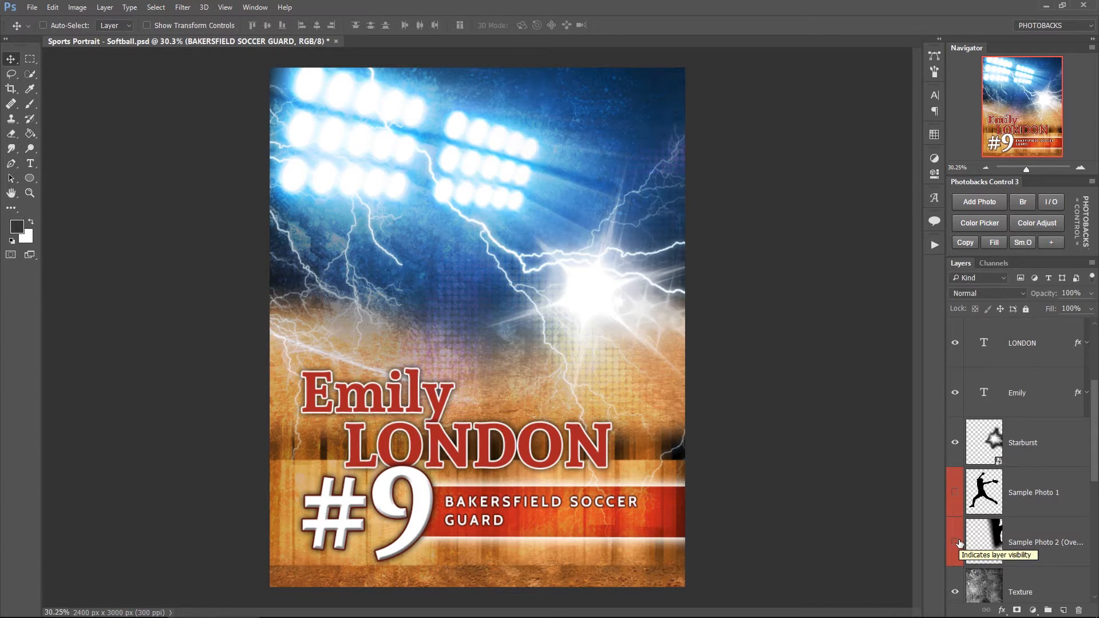
Step: Switch to Adobe Bridge and open Facebook Cover - Soccer.psd from the Sports Package's Facebook Covers folder
{"action": "left_click", "coordinate": [33, 7]}
{"action": "left_click", "coordinate": [40, 43]}
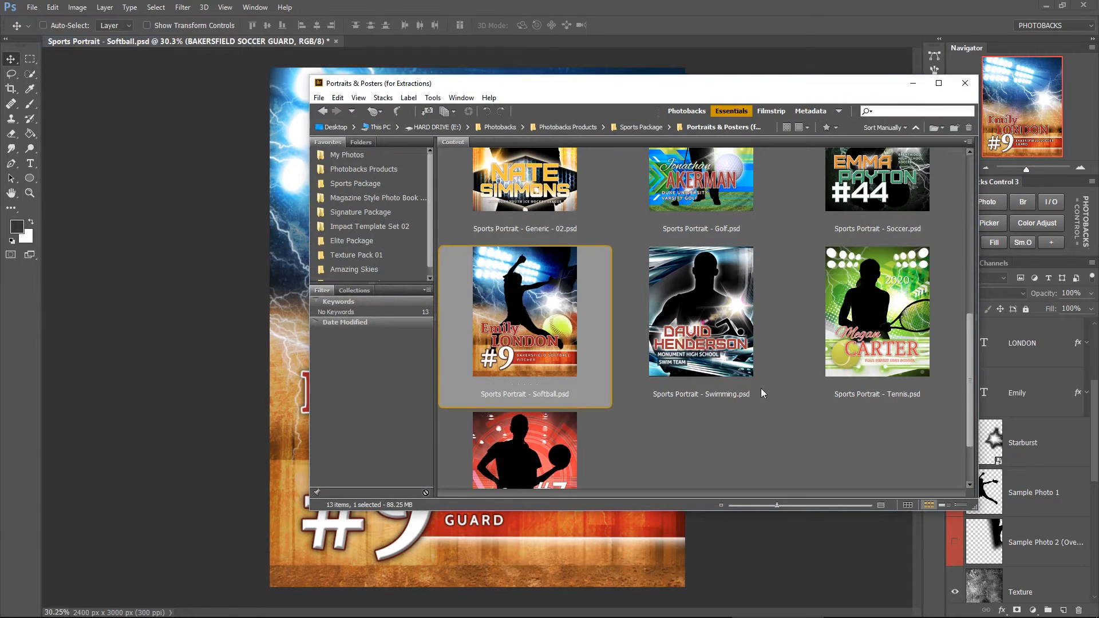
{"action": "scroll", "coordinate": [739, 407], "scroll_direction": "up", "scroll_amount": 2}
{"action": "scroll", "coordinate": [686, 367], "scroll_direction": "up", "scroll_amount": 2}
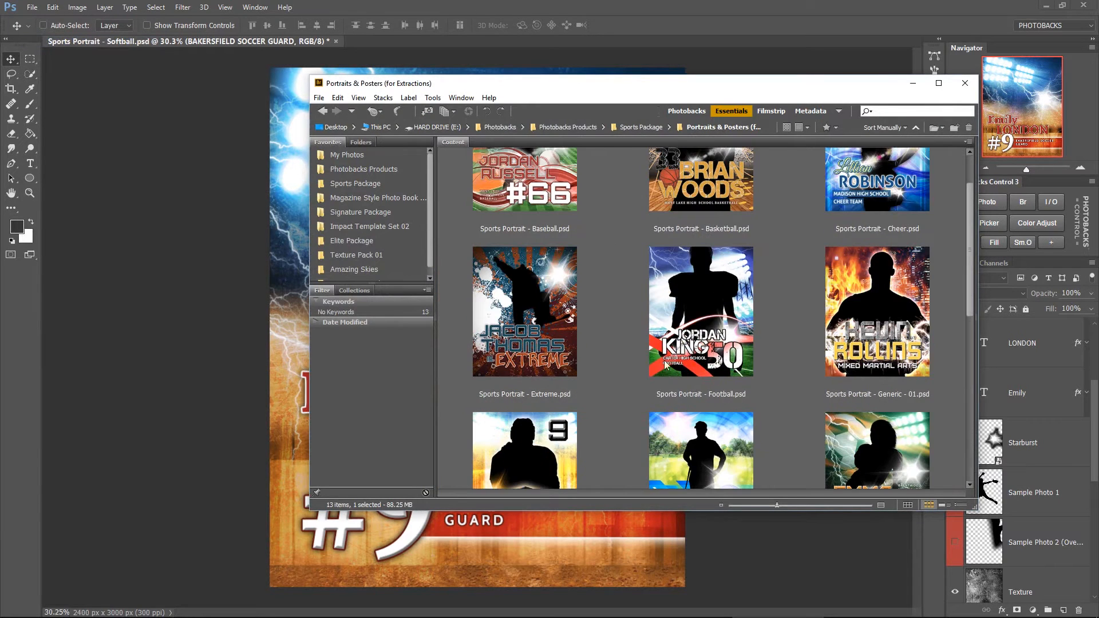
{"action": "scroll", "coordinate": [625, 351], "scroll_direction": "up", "scroll_amount": 1}
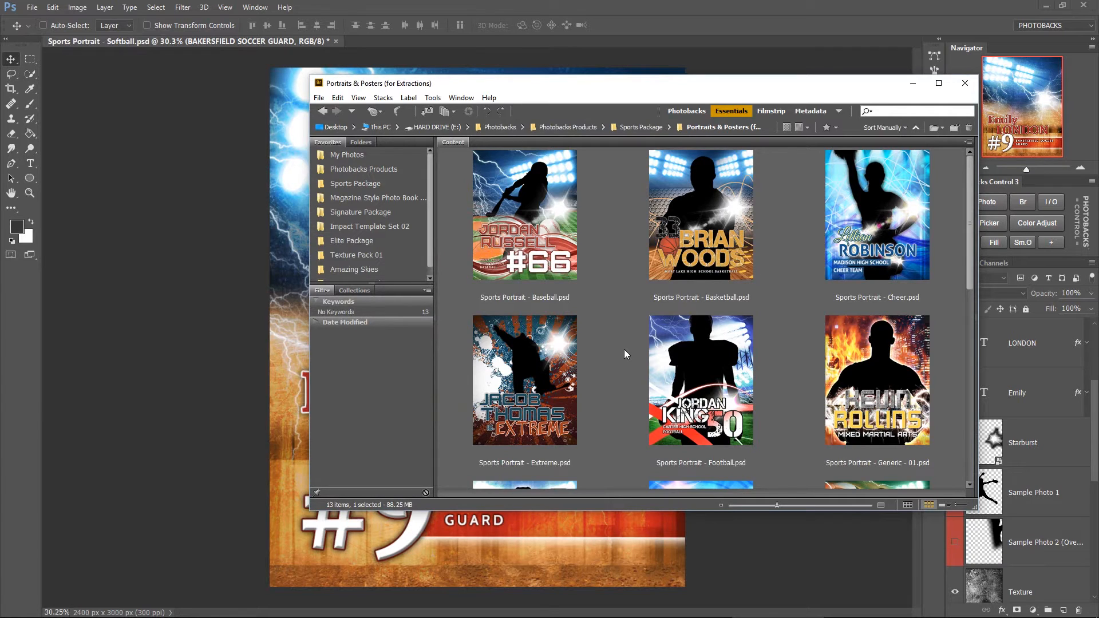
{"action": "left_click", "coordinate": [386, 184]}
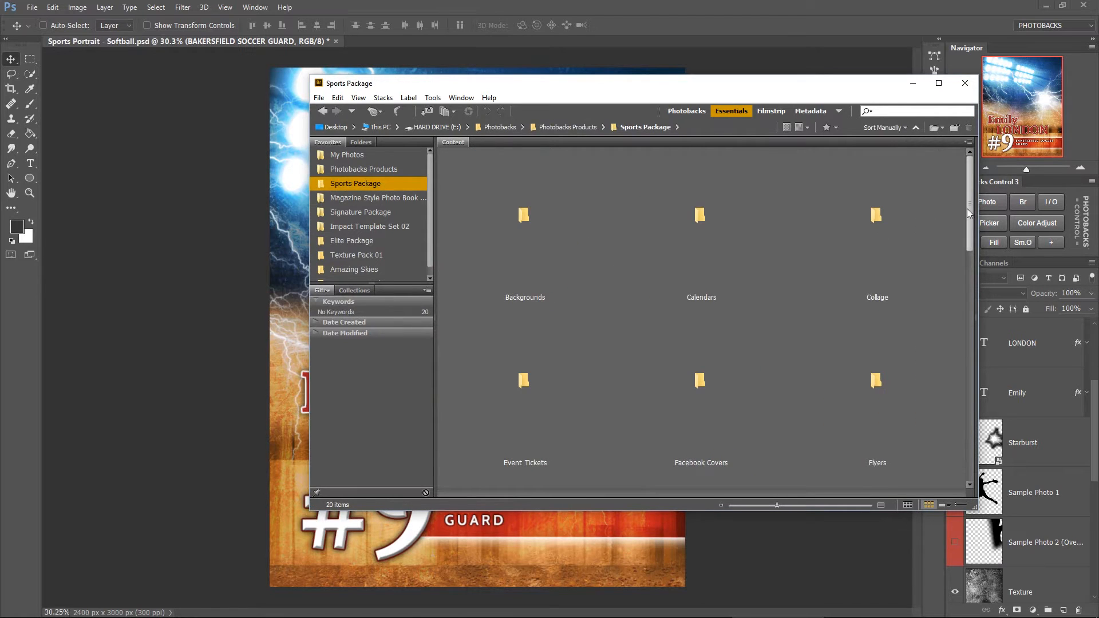
{"action": "left_click_drag", "start_coordinate": [970, 204], "coordinate": [971, 241]}
{"action": "double_click", "coordinate": [695, 281]}
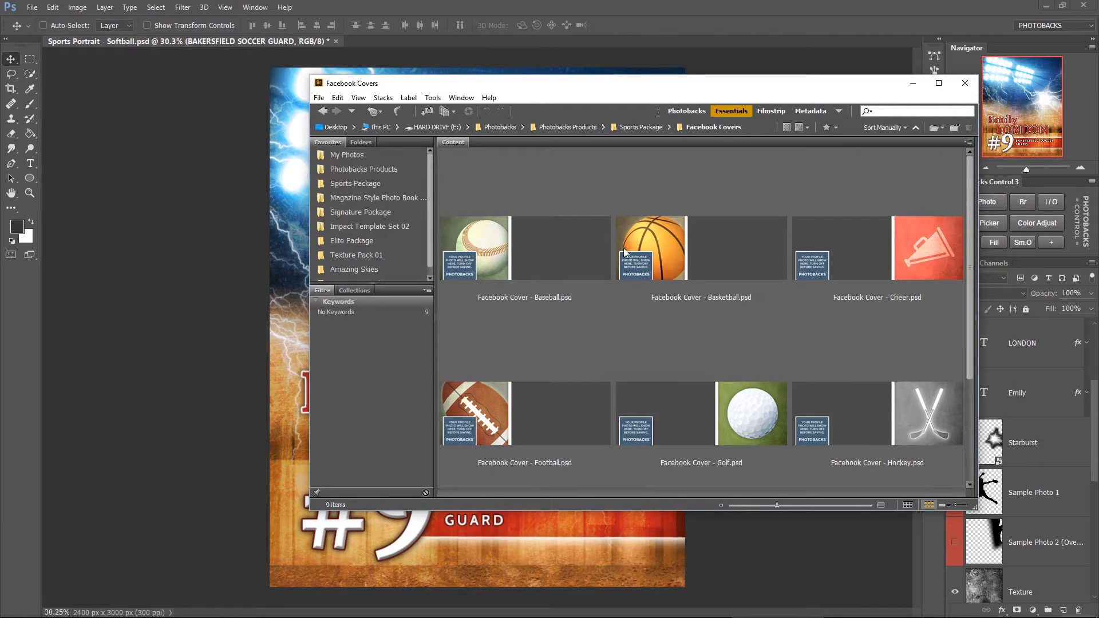
{"action": "scroll", "coordinate": [734, 247], "scroll_direction": "down", "scroll_amount": 3}
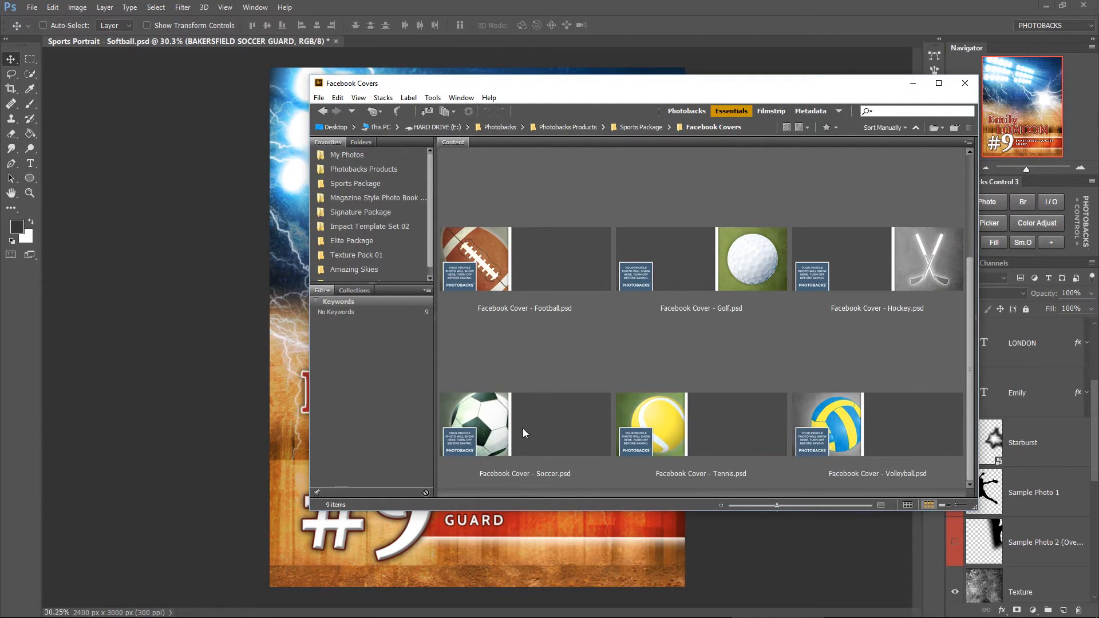
{"action": "double_click", "coordinate": [545, 435]}
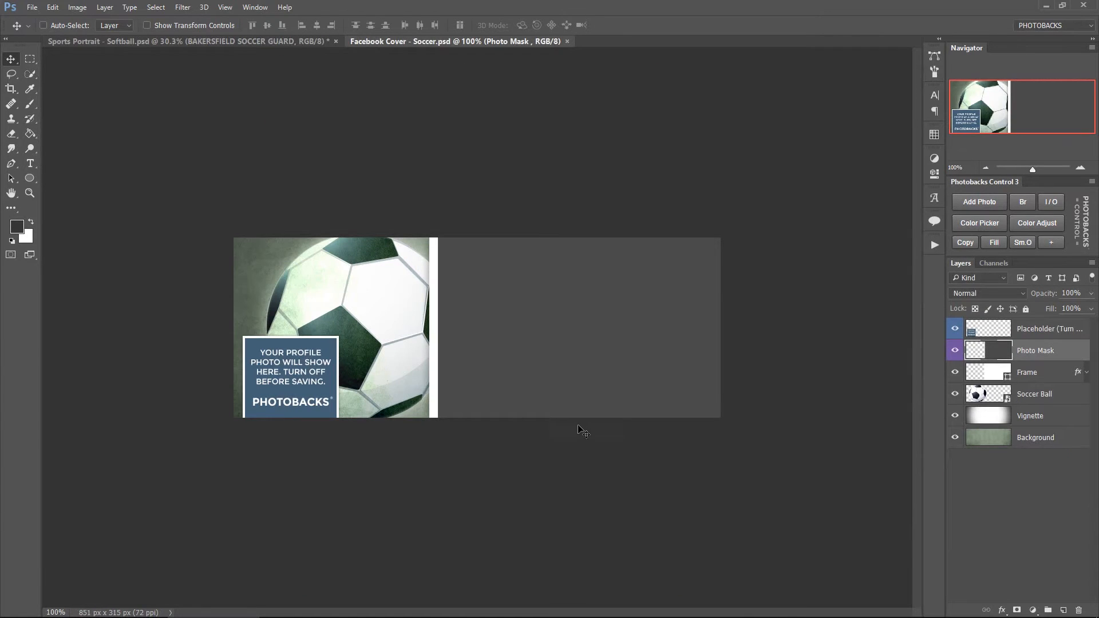
Step: Hide every layer of the soccer cover except Soccer Ball, and move the ball to the right within the canvas
{"action": "left_click", "coordinate": [955, 330]}
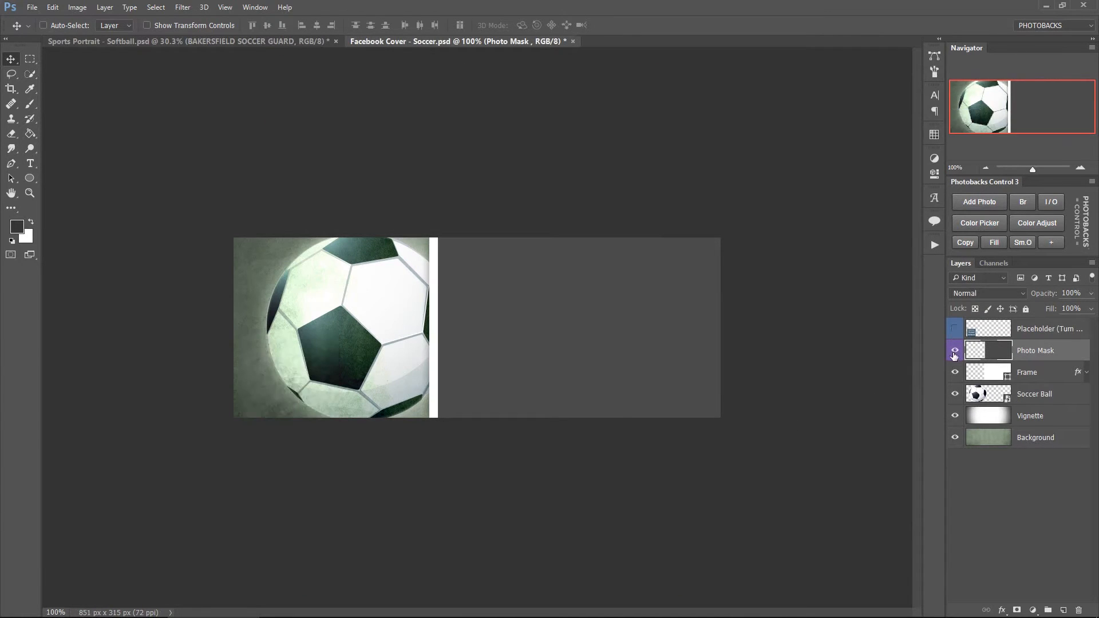
{"action": "left_click", "coordinate": [955, 350]}
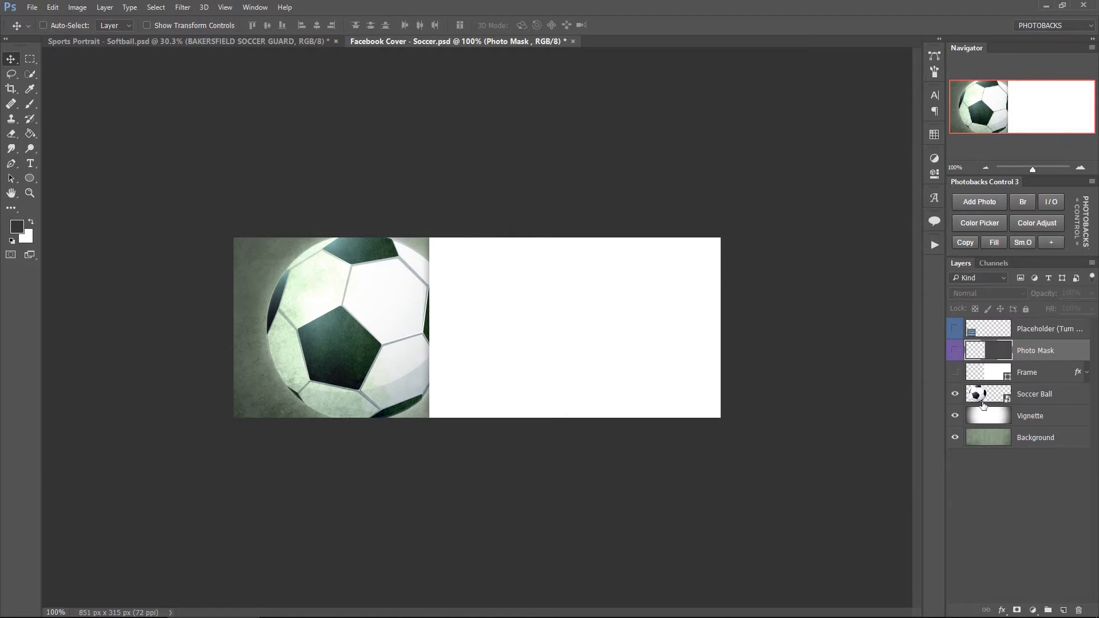
{"action": "left_click", "coordinate": [955, 372]}
{"action": "left_click", "coordinate": [955, 416]}
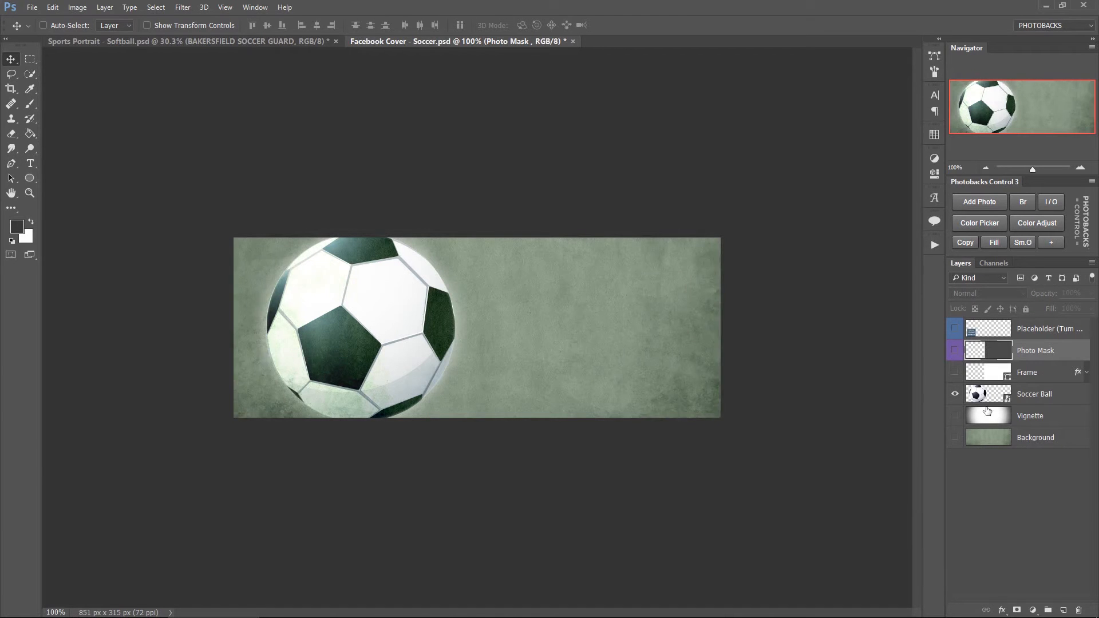
{"action": "left_click", "coordinate": [956, 438]}
{"action": "left_click", "coordinate": [1034, 394]}
{"action": "left_click_drag", "start_coordinate": [334, 348], "coordinate": [496, 347]}
Step: Tile the softball portrait and soccer cover documents side by side, zoomed out so both fit
{"action": "left_click", "coordinate": [269, 42]}
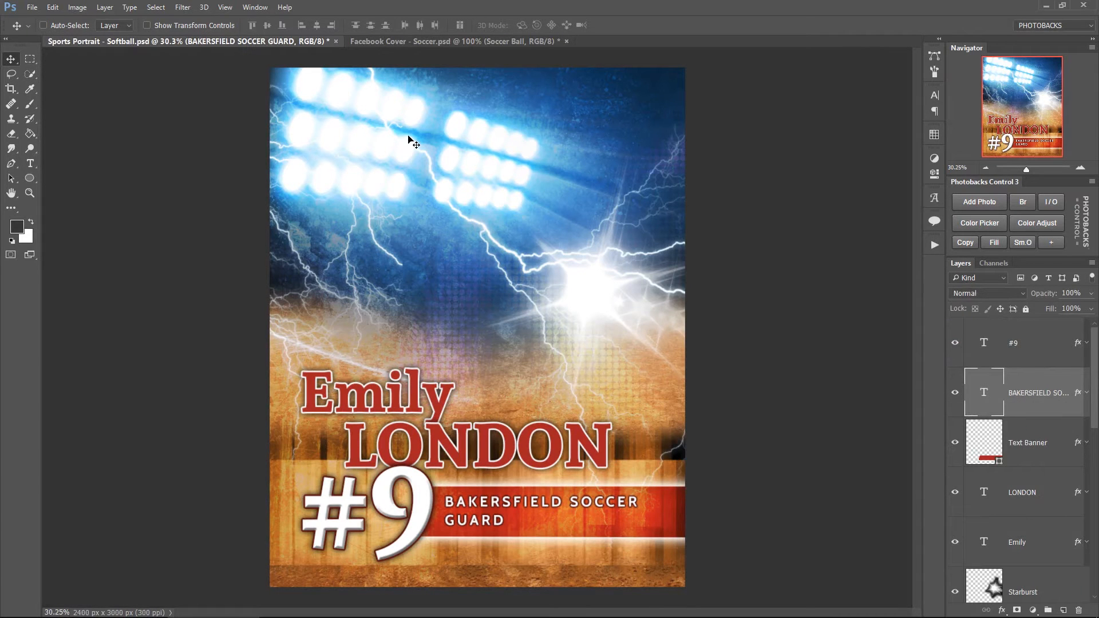
{"action": "left_click", "coordinate": [256, 7]}
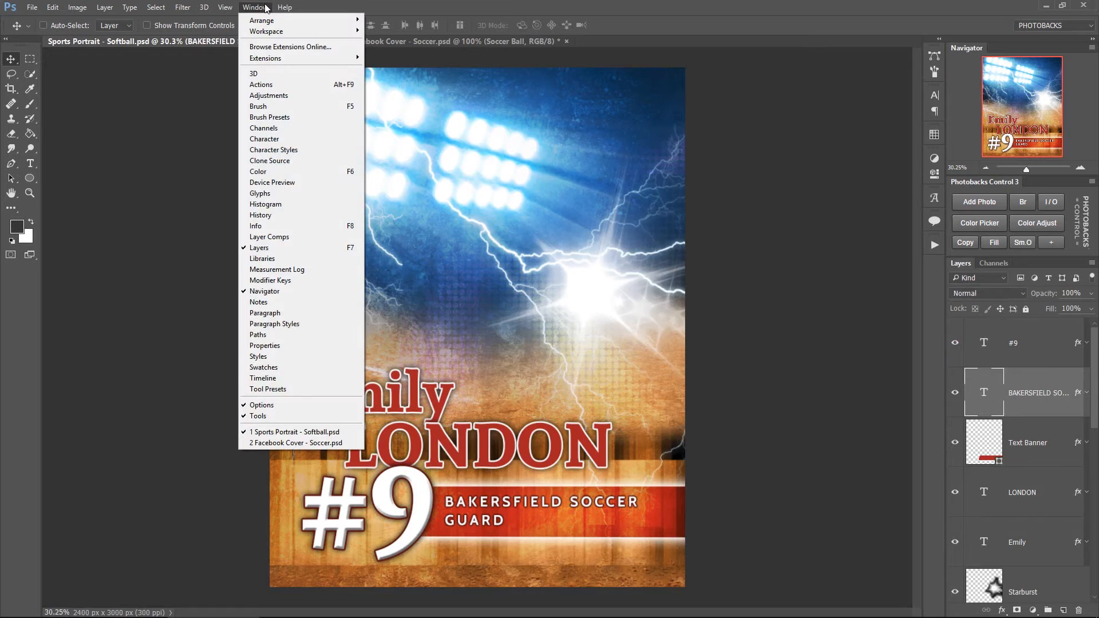
{"action": "mouse_move", "coordinate": [265, 24]}
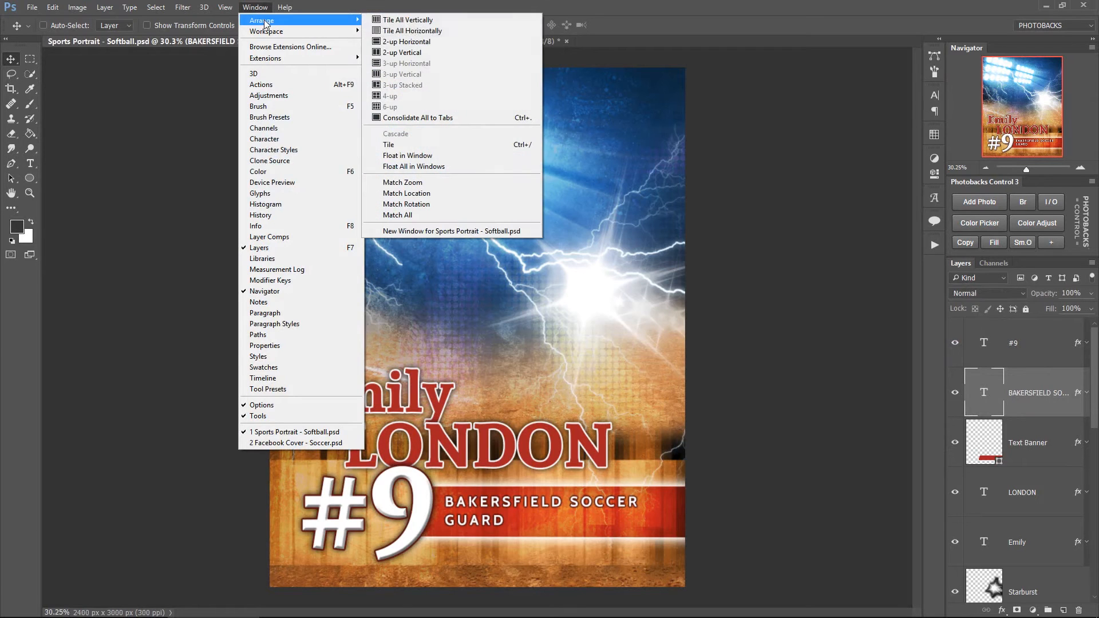
{"action": "left_click", "coordinate": [409, 147]}
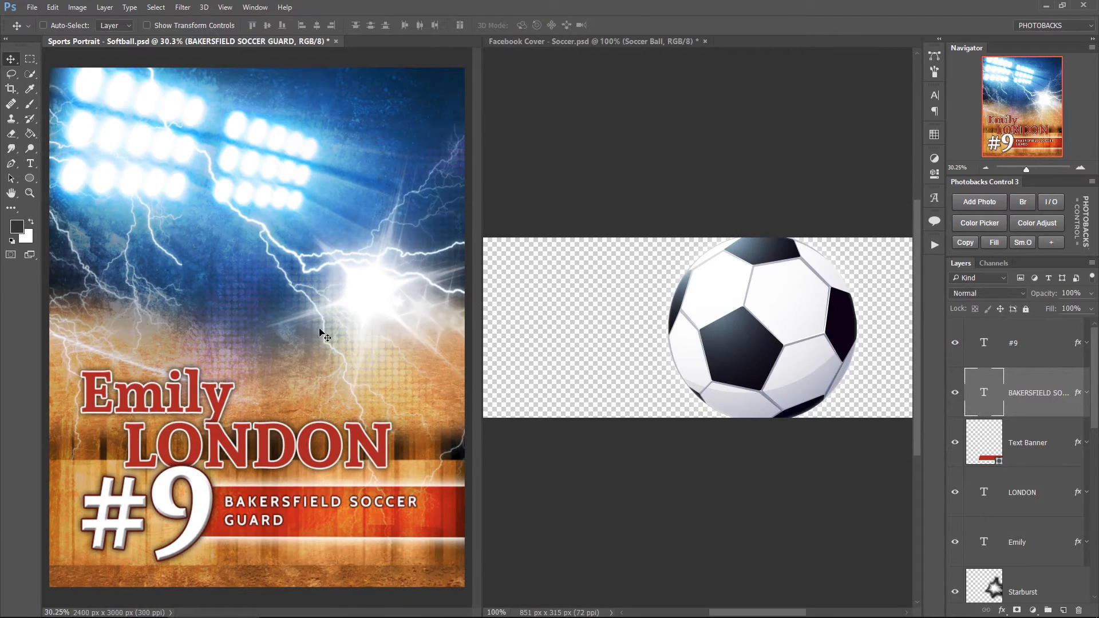
{"action": "key", "text": "ctrl+minus"}
{"action": "left_click", "coordinate": [689, 329]}
{"action": "scroll", "coordinate": [689, 328], "scroll_direction": "down", "scroll_amount": 2}
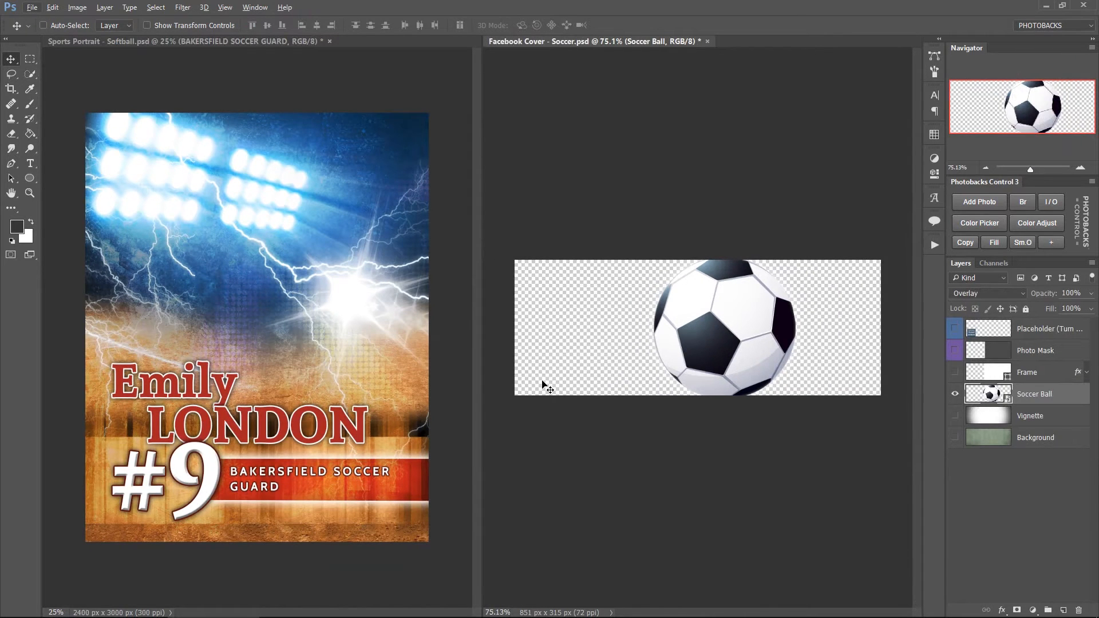
Step: Copy the Soccer Ball layer into the softball portrait directly above the Softball layer, placing the ball just below the starburst
{"action": "left_click_drag", "start_coordinate": [719, 335], "coordinate": [262, 336]}
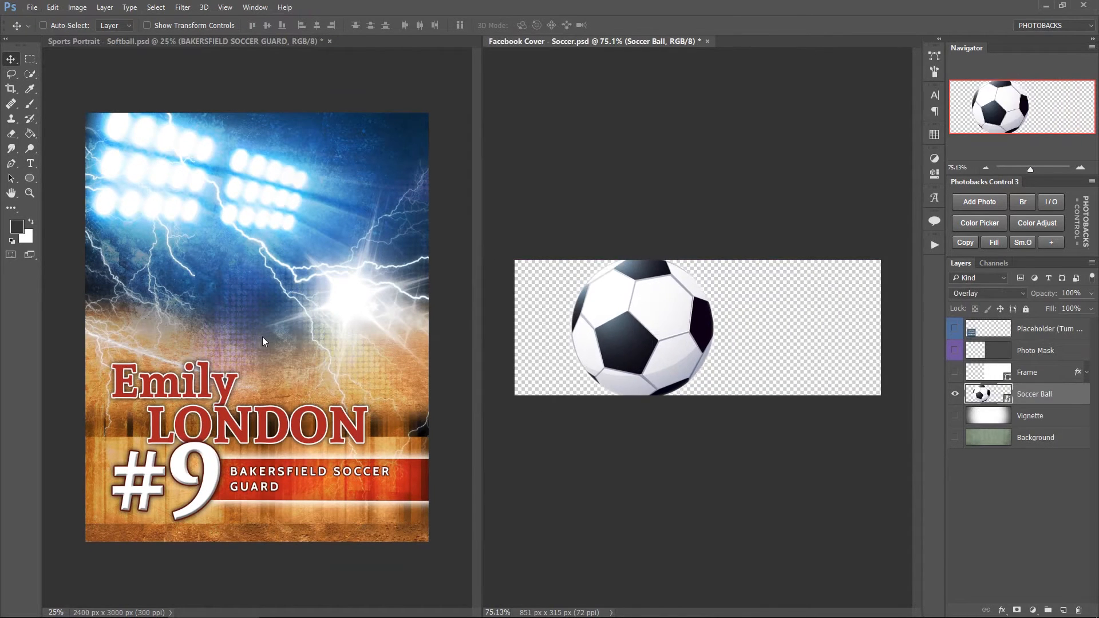
{"action": "left_click", "coordinate": [262, 337]}
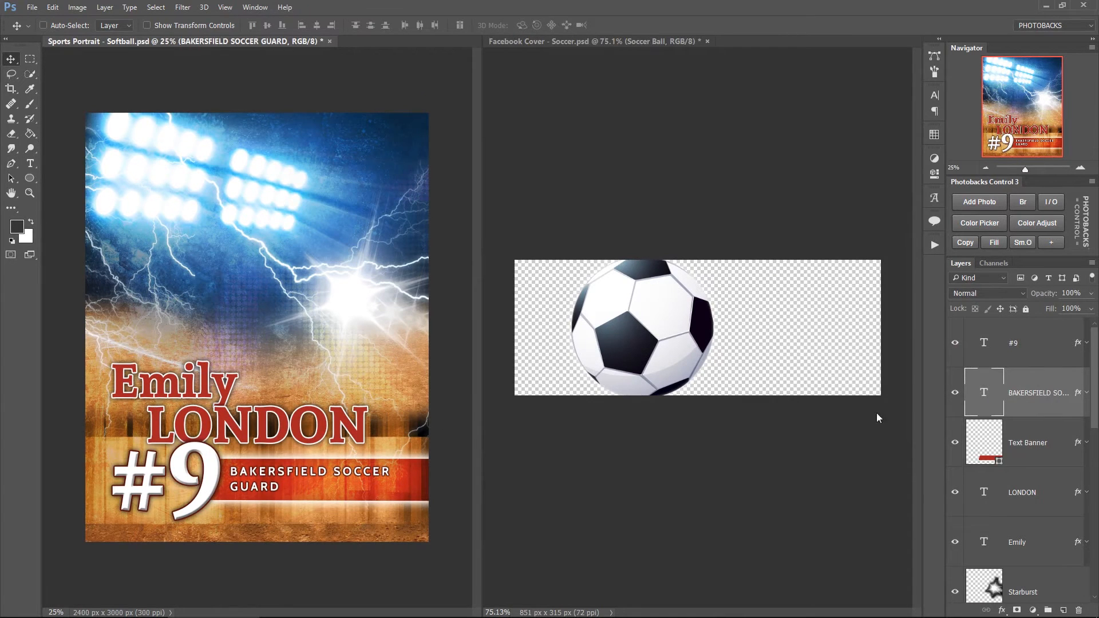
{"action": "scroll", "coordinate": [997, 437], "scroll_direction": "down", "scroll_amount": 5}
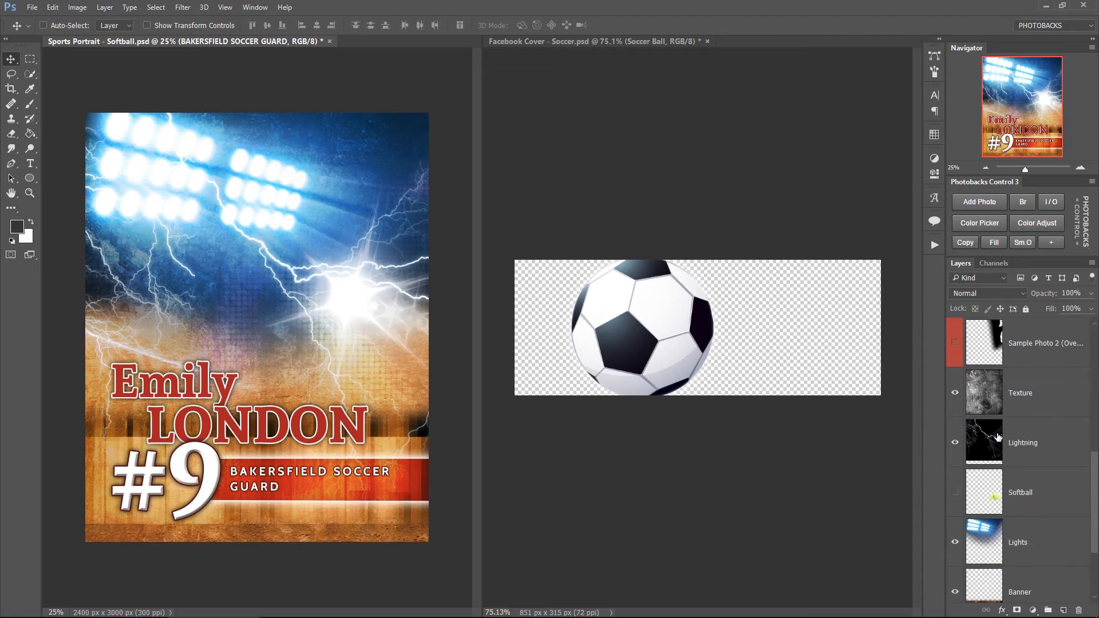
{"action": "left_click", "coordinate": [1024, 495]}
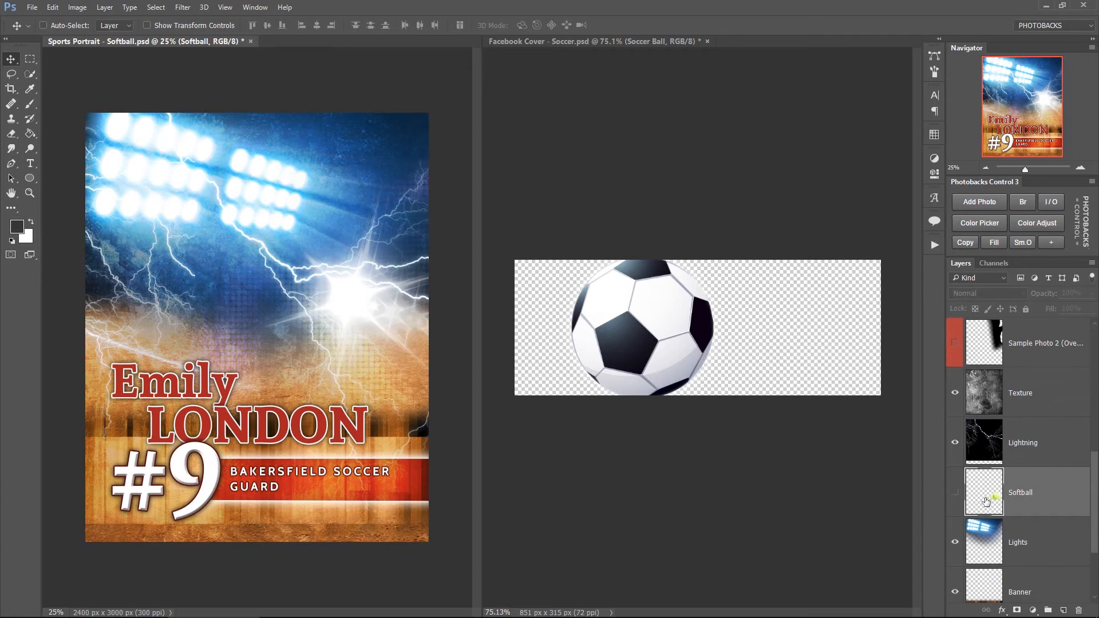
{"action": "left_click", "coordinate": [643, 322]}
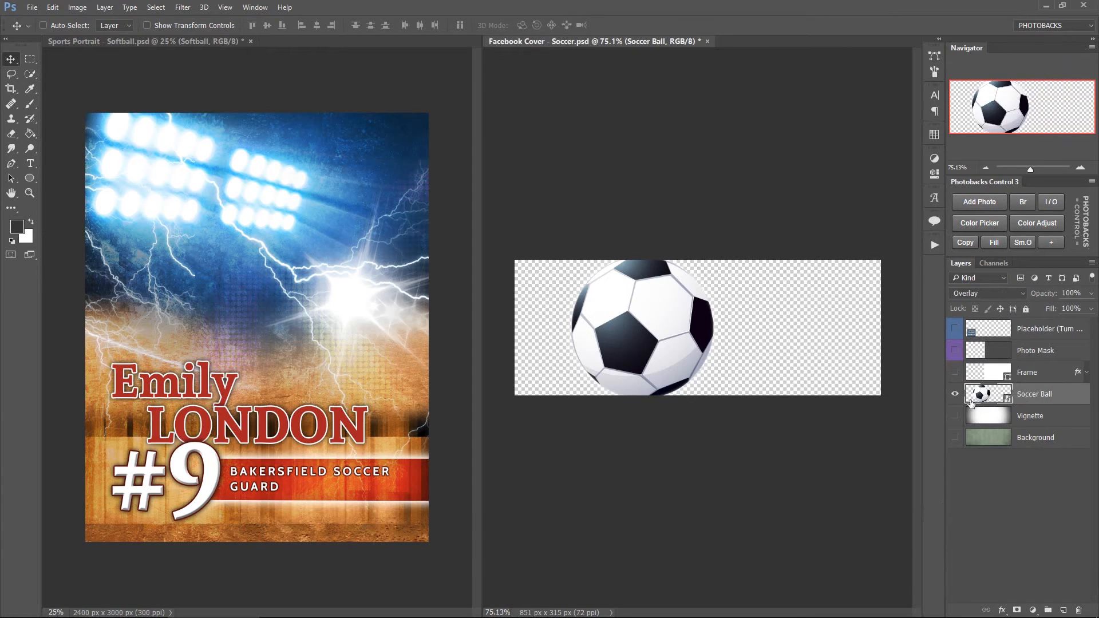
{"action": "mouse_move", "coordinate": [1037, 395]}
{"action": "left_mouse_down"}
{"action": "mouse_move", "coordinate": [882, 374]}
{"action": "mouse_move", "coordinate": [397, 250]}
{"action": "mouse_move", "coordinate": [343, 321]}
{"action": "mouse_move", "coordinate": [300, 318]}
{"action": "mouse_move", "coordinate": [1036, 395]}
{"action": "left_mouse_up"}
{"action": "left_click_drag", "start_coordinate": [669, 336], "coordinate": [325, 373]}
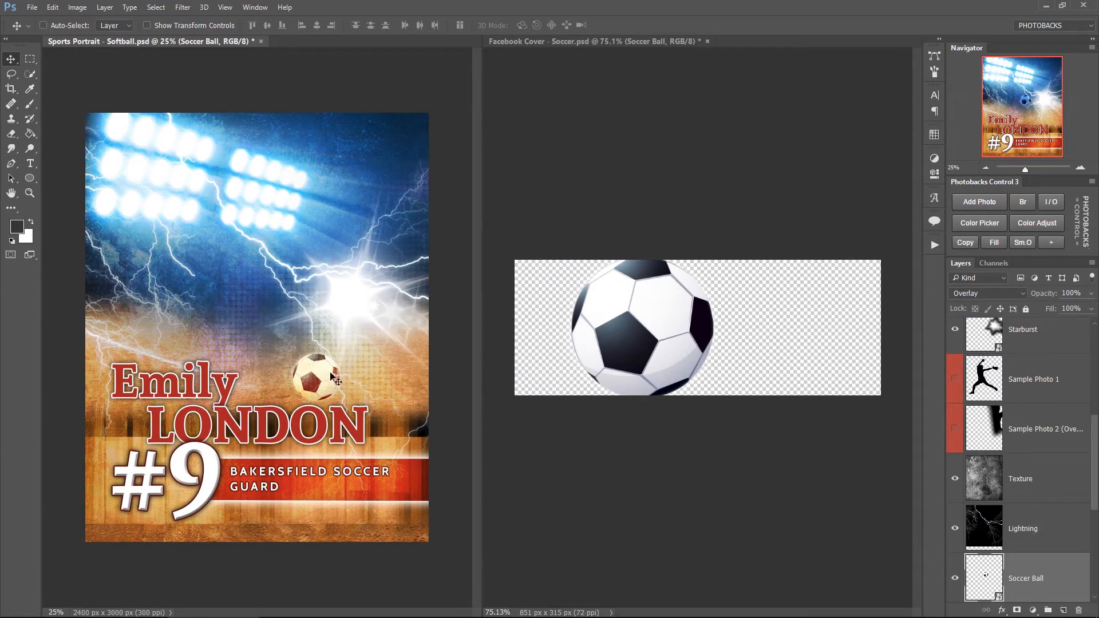
Step: Close Facebook Cover - Soccer.psd without saving, and move the soccer ball slightly left so it sits just above the last-name text
{"action": "left_click", "coordinate": [709, 41]}
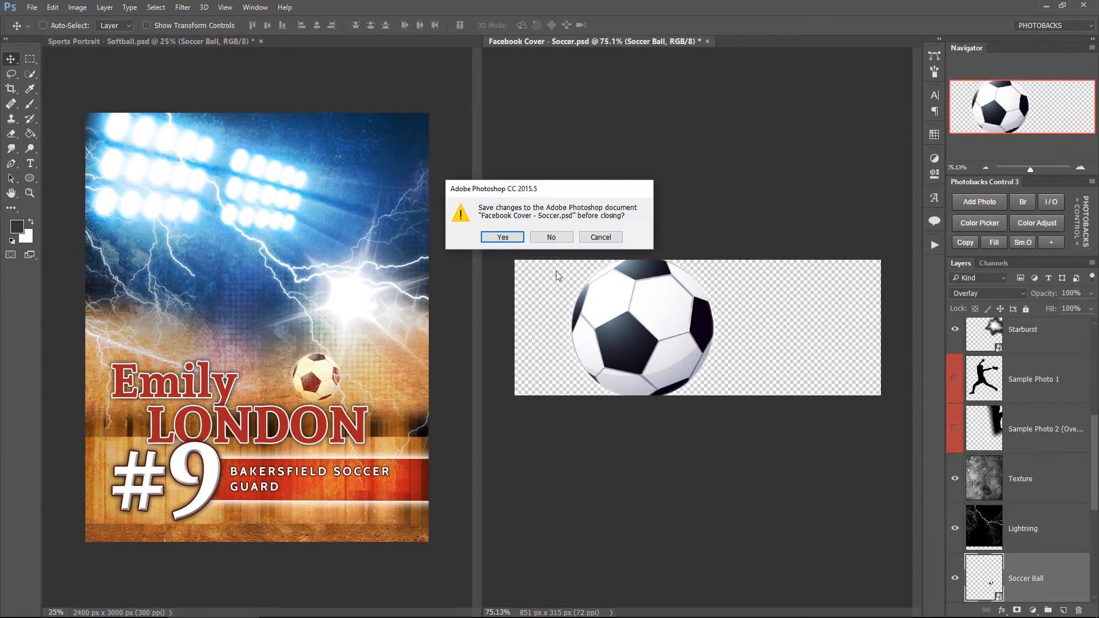
{"action": "left_click", "coordinate": [551, 238]}
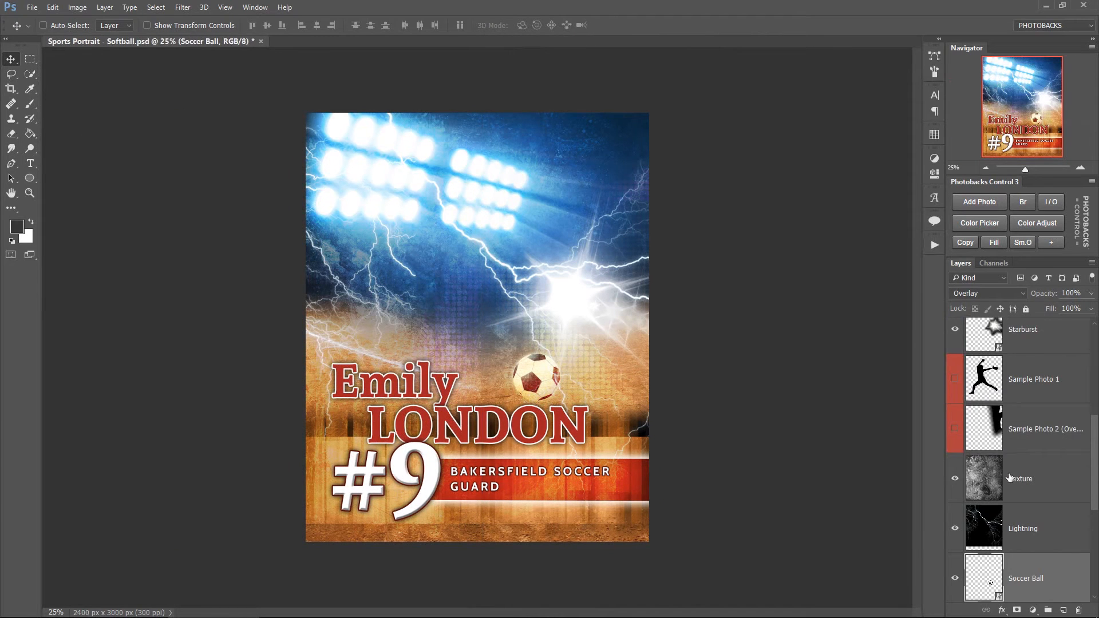
{"action": "scroll", "coordinate": [1010, 477], "scroll_direction": "down", "scroll_amount": 2}
{"action": "left_click_drag", "start_coordinate": [537, 376], "coordinate": [483, 360]}
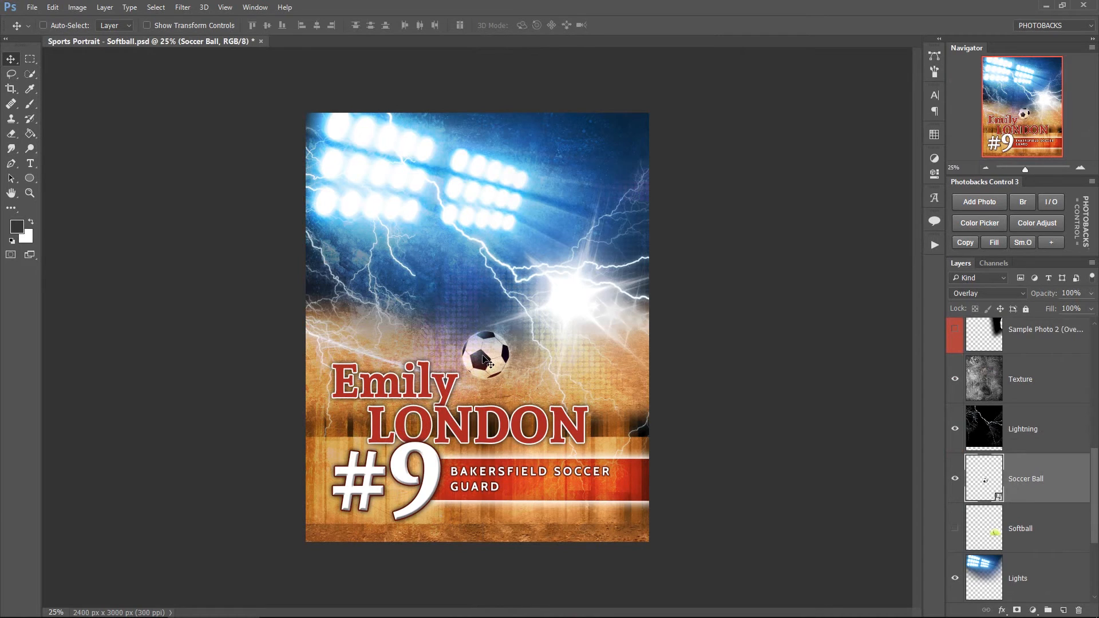
{"action": "left_click_drag", "start_coordinate": [483, 359], "coordinate": [515, 378]}
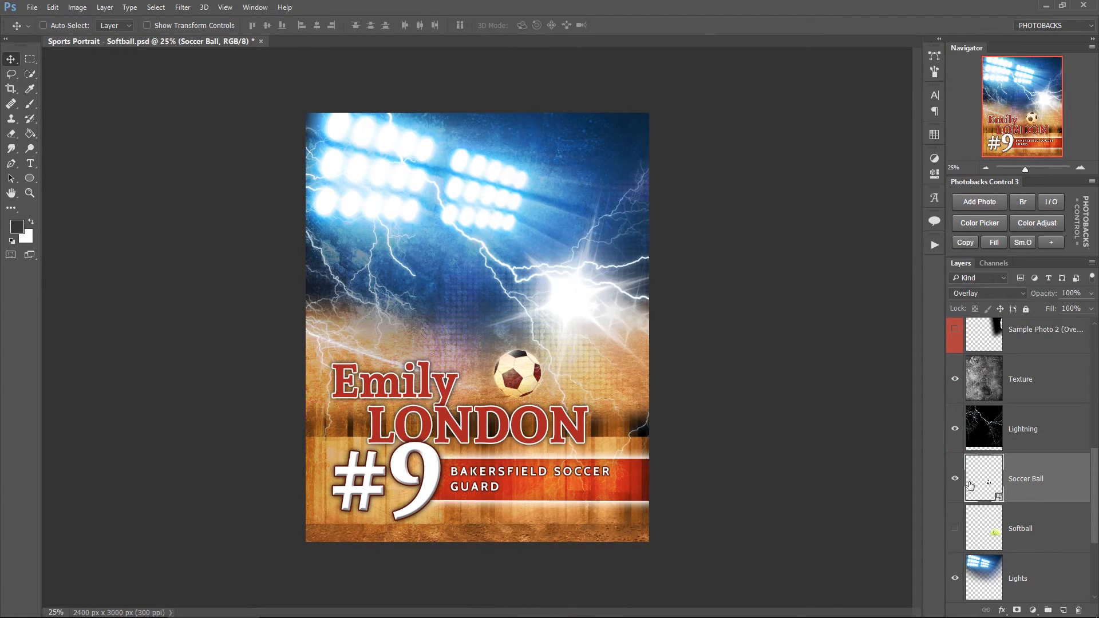
Step: Enlarge the soccer ball to about half the canvas width and place it near the portrait's right edge, below the starburst
{"action": "key", "text": "ctrl"}
{"action": "key", "text": "ctrl+t"}
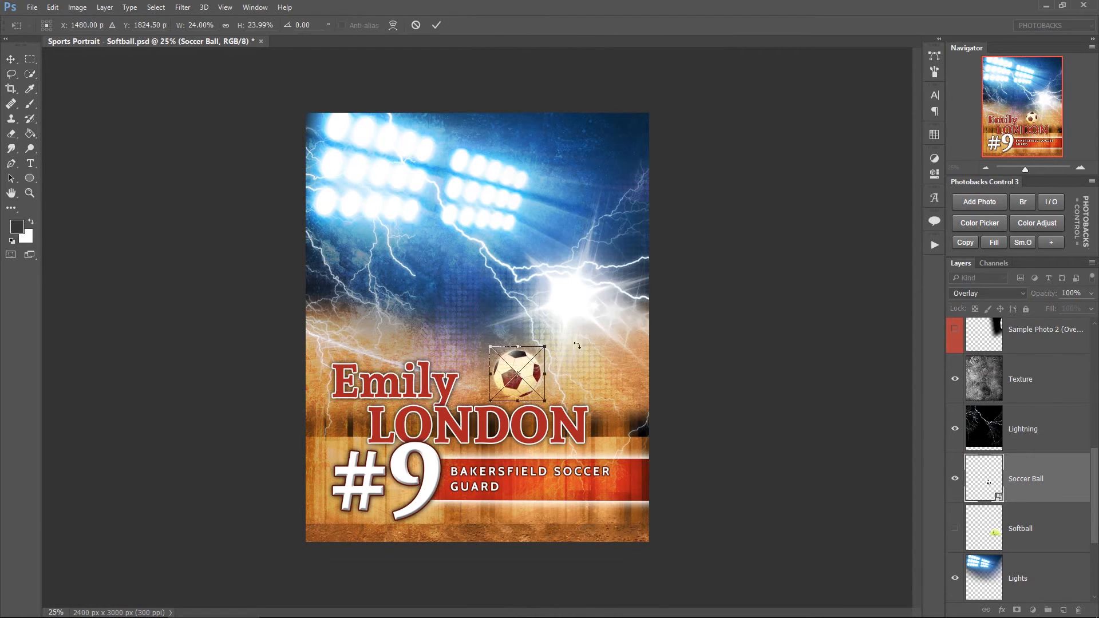
{"action": "left_click_drag", "start_coordinate": [554, 340], "coordinate": [618, 274]}
{"action": "key", "text": "Return"}
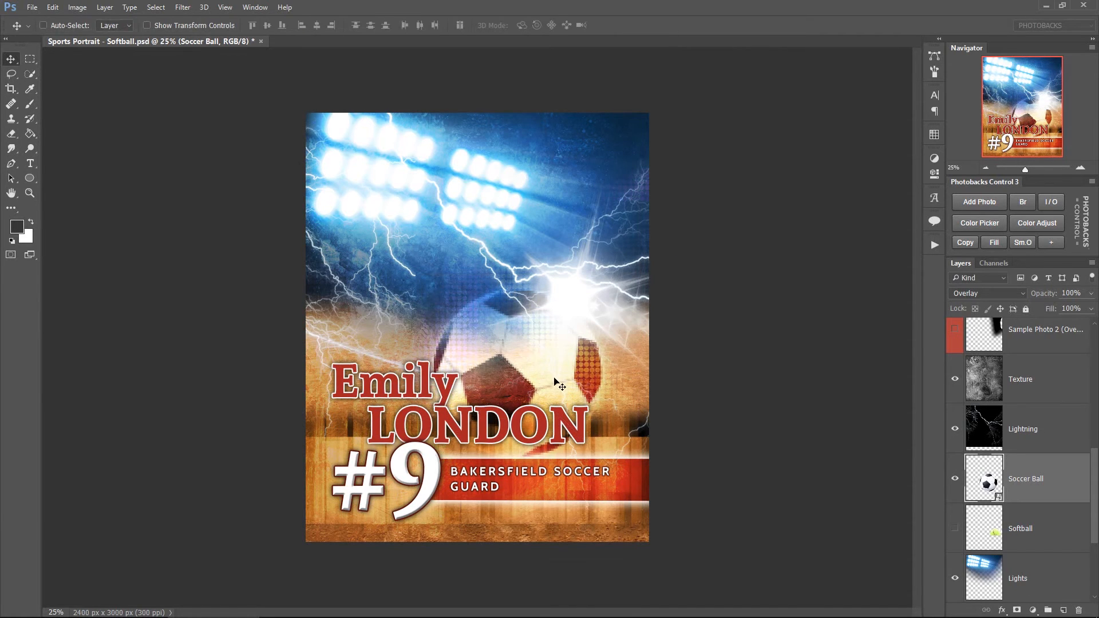
{"action": "left_click_drag", "start_coordinate": [534, 368], "coordinate": [631, 343]}
{"action": "left_click_drag", "start_coordinate": [564, 391], "coordinate": [560, 399]}
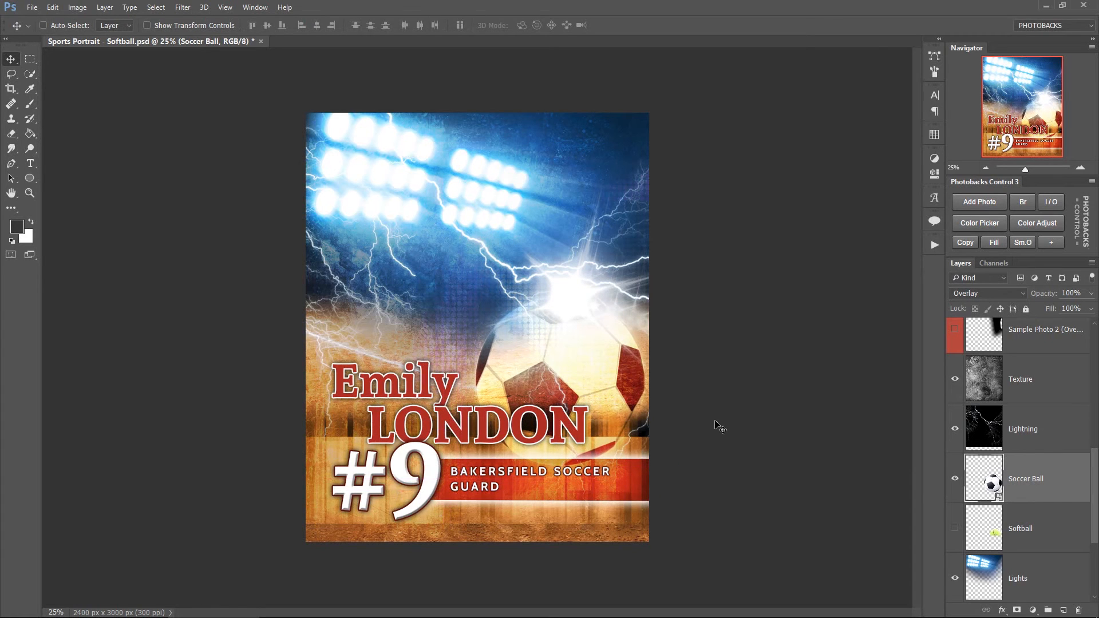
Step: Move the Starburst layer up and to the right so it shines on the soccer ball's upper-right edge
{"action": "scroll", "coordinate": [1050, 495], "scroll_direction": "up", "scroll_amount": 3}
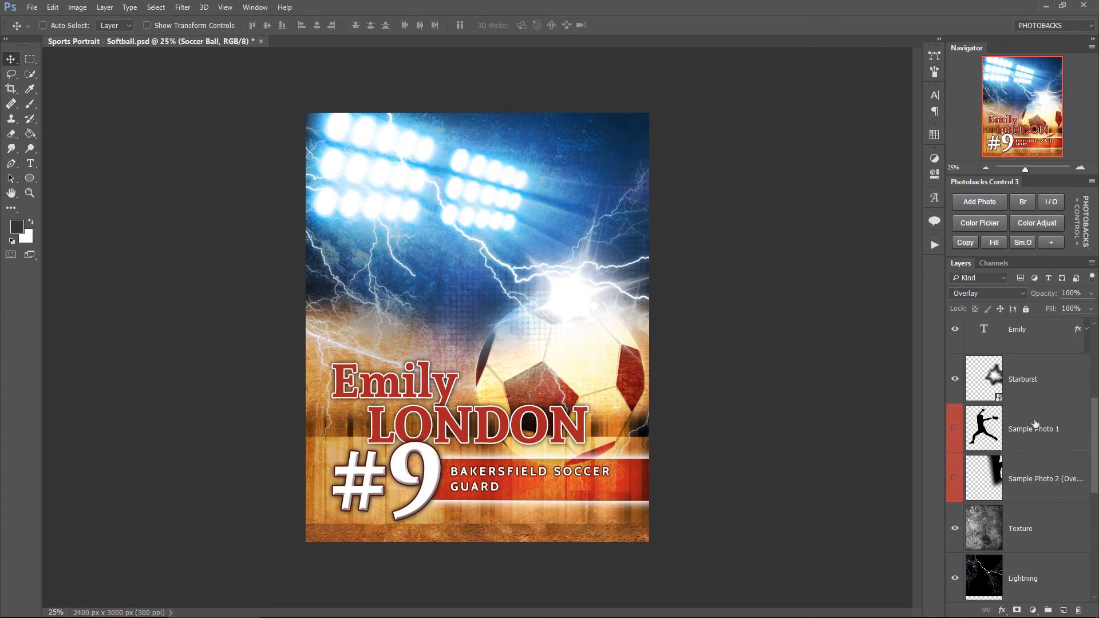
{"action": "left_click", "coordinate": [1023, 379]}
{"action": "left_click_drag", "start_coordinate": [597, 303], "coordinate": [627, 291]}
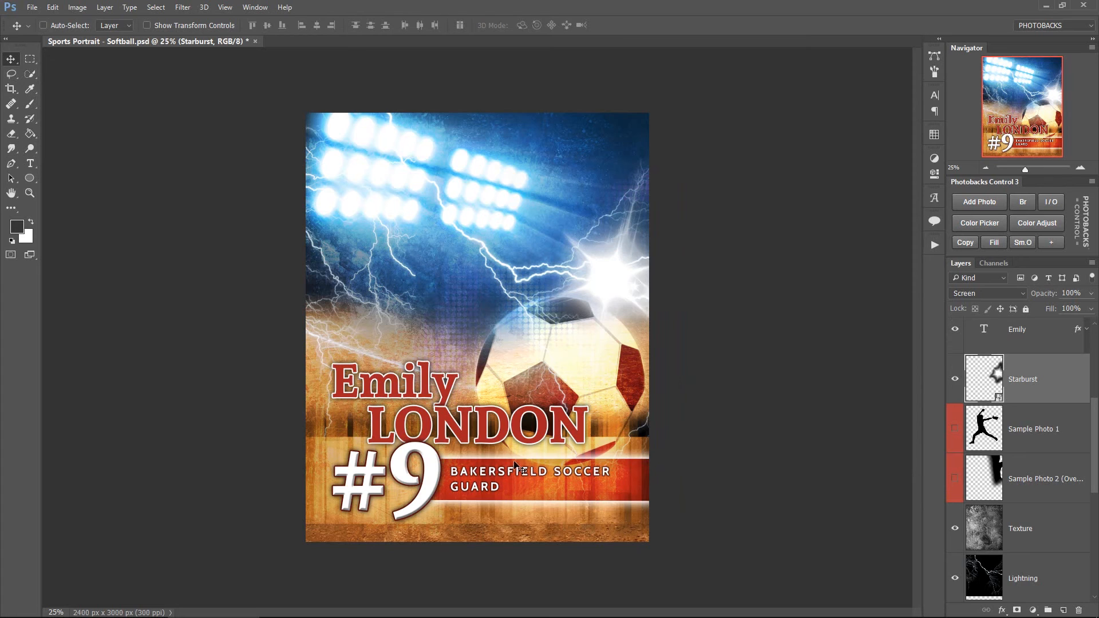
Step: Add an off-white (#f8f8f3) color fill above the Banner layer and release its clipping so it tints every layer beneath
{"action": "scroll", "coordinate": [985, 470], "scroll_direction": "down", "scroll_amount": 5}
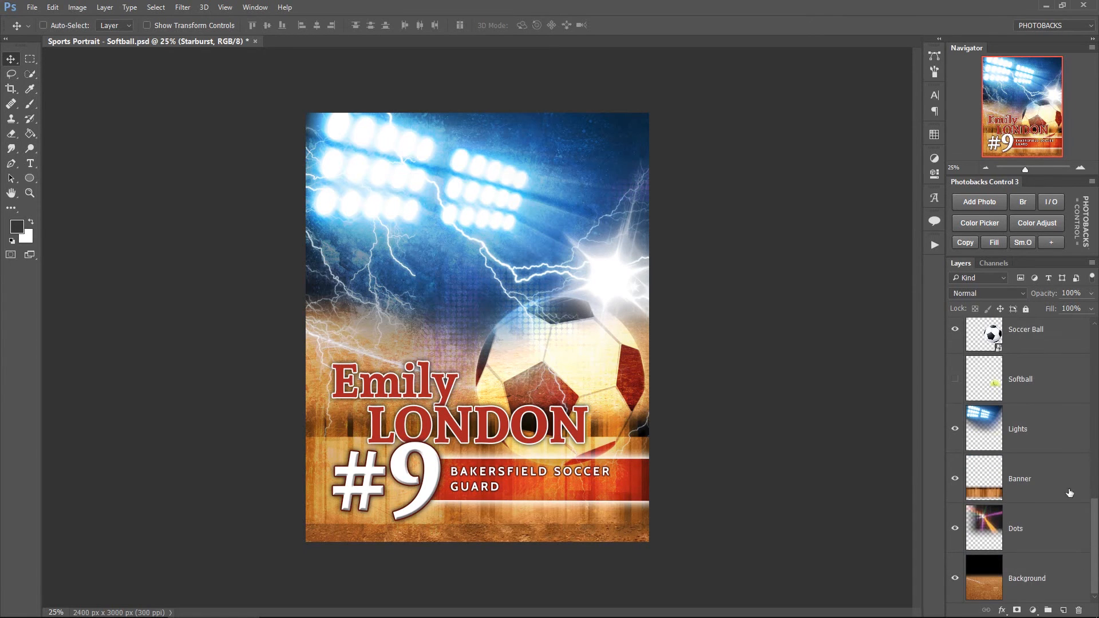
{"action": "left_click", "coordinate": [997, 485]}
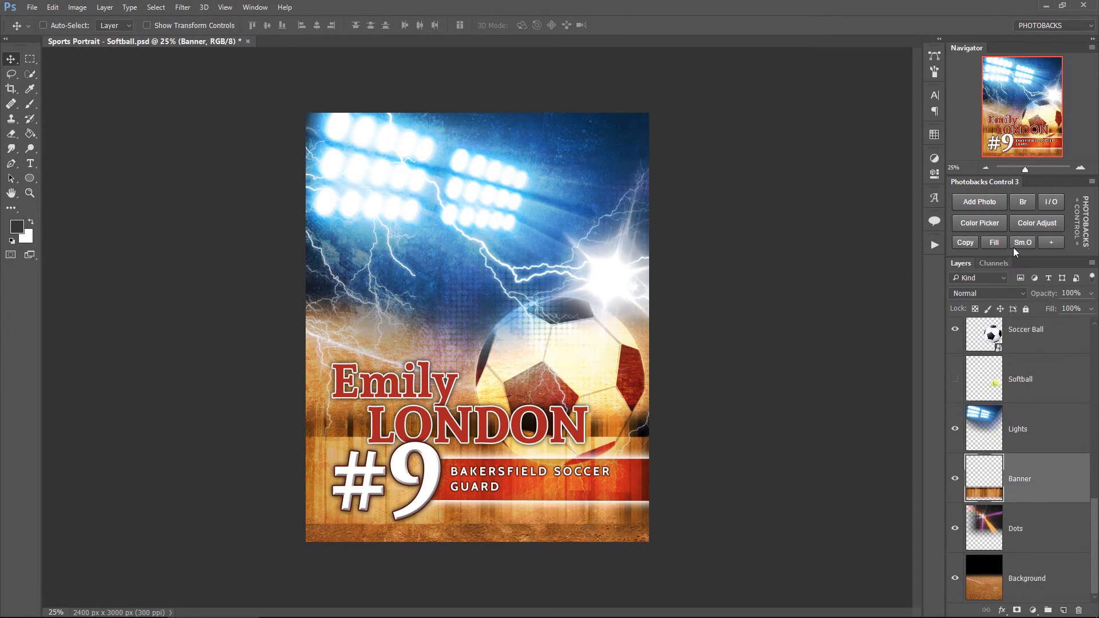
{"action": "left_click", "coordinate": [980, 223]}
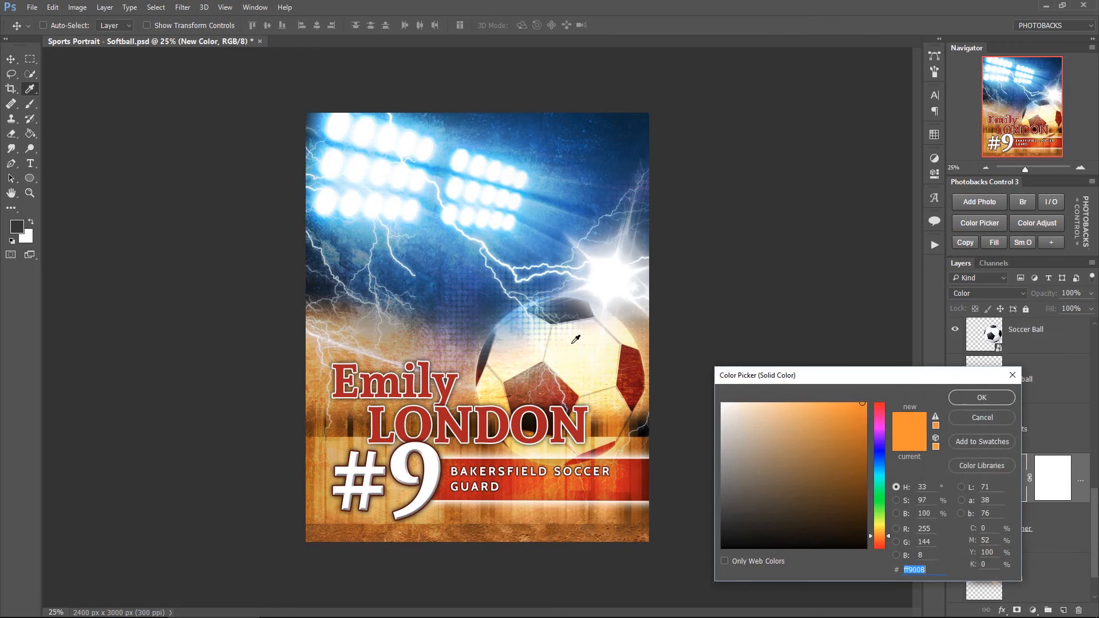
{"action": "left_click", "coordinate": [597, 452]}
{"action": "left_click", "coordinate": [724, 407]}
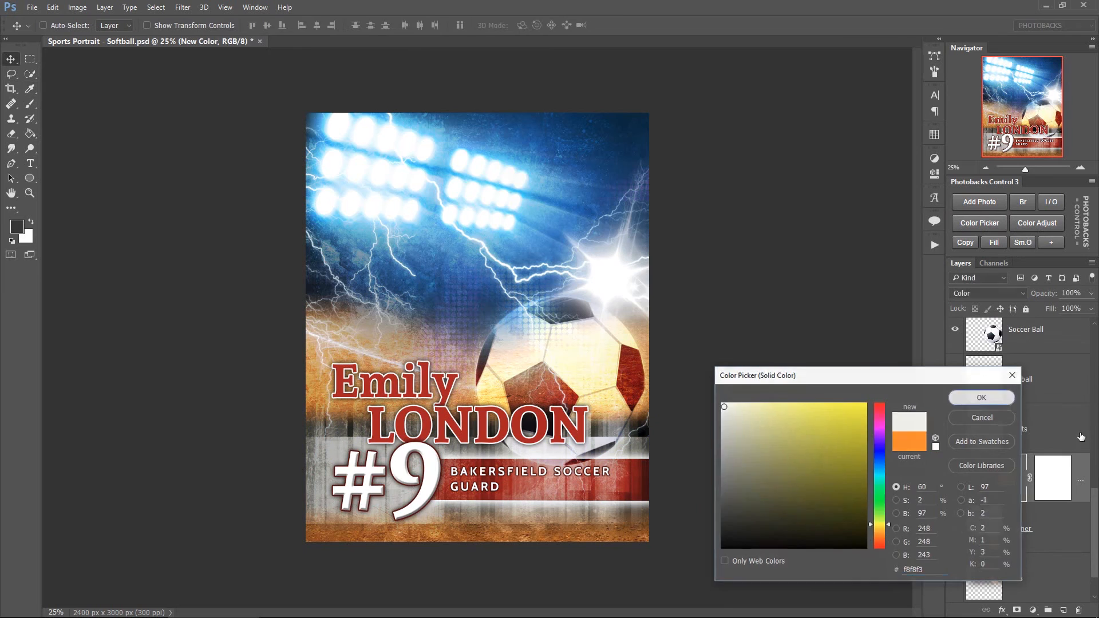
{"action": "left_click", "coordinate": [1011, 401]}
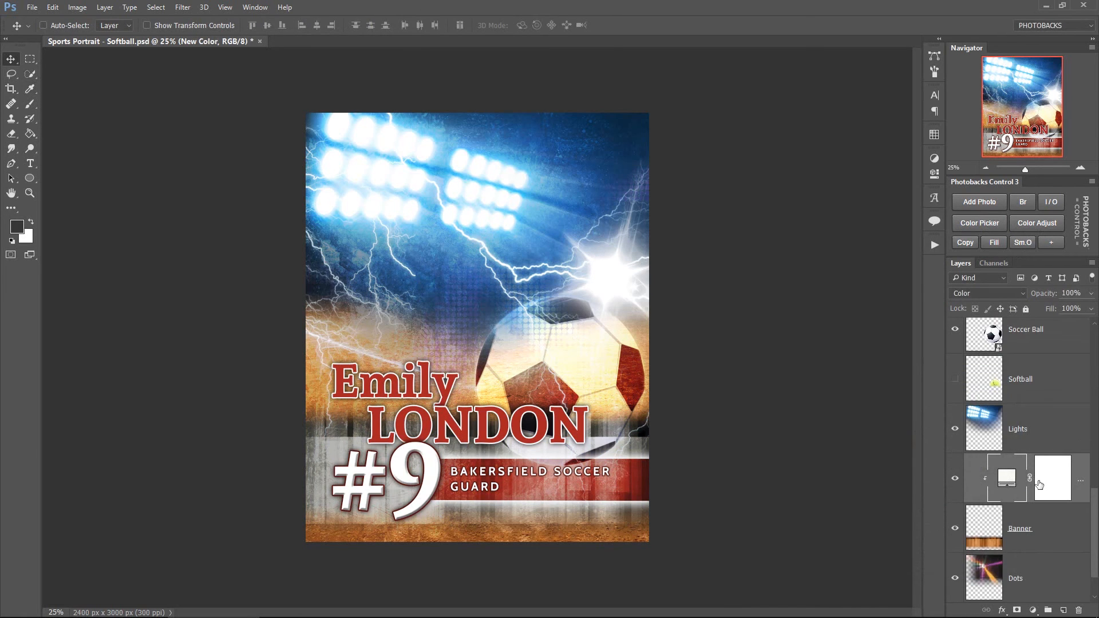
{"action": "scroll", "coordinate": [1039, 484], "scroll_direction": "down", "scroll_amount": 1}
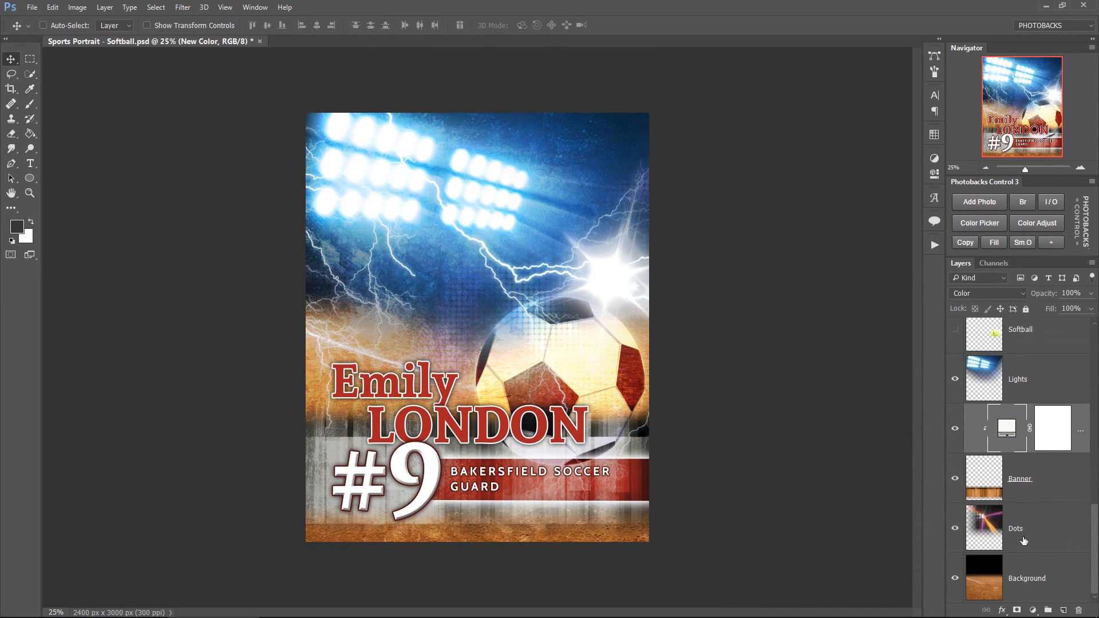
{"action": "left_click", "coordinate": [1051, 202]}
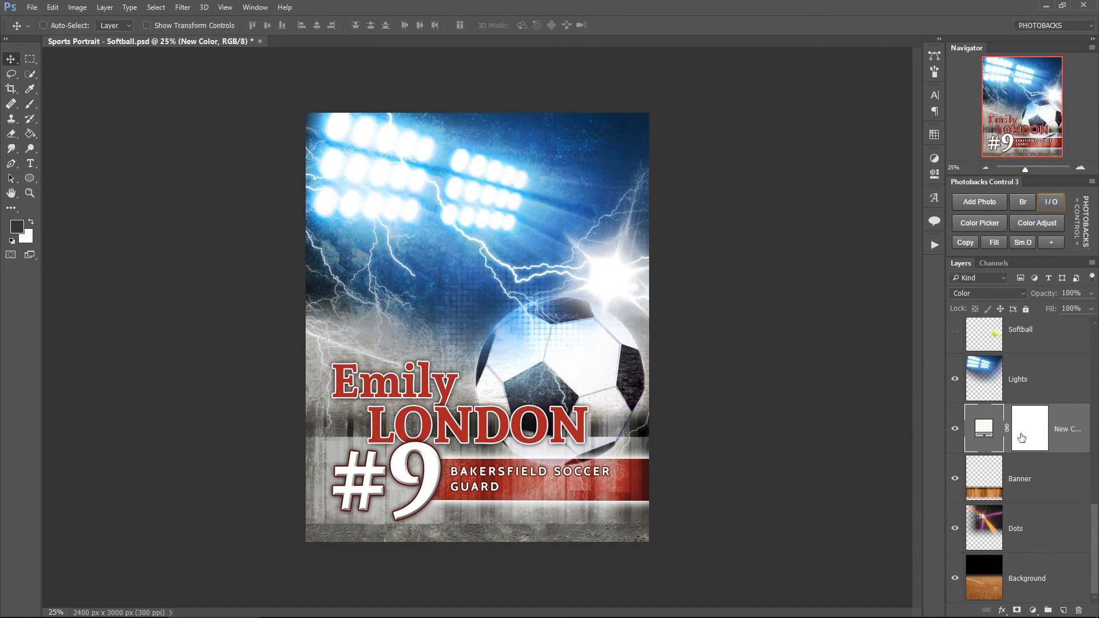
Step: Add a dark red (#662225) color fill clipped to the Lights layer
{"action": "scroll", "coordinate": [1051, 454], "scroll_direction": "up", "scroll_amount": 1}
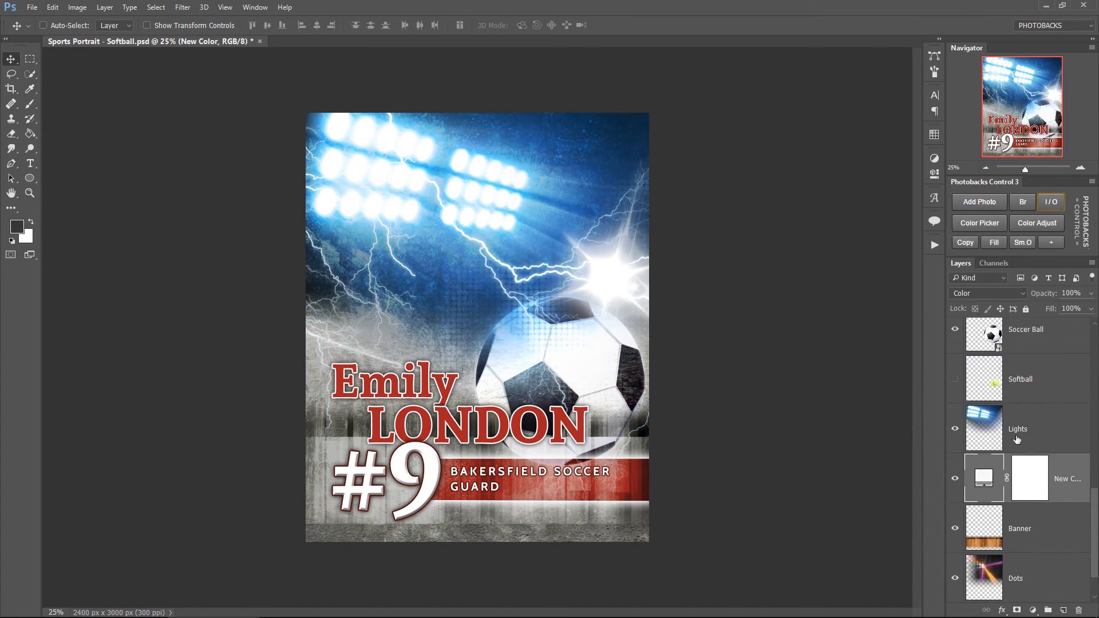
{"action": "left_click", "coordinate": [997, 426]}
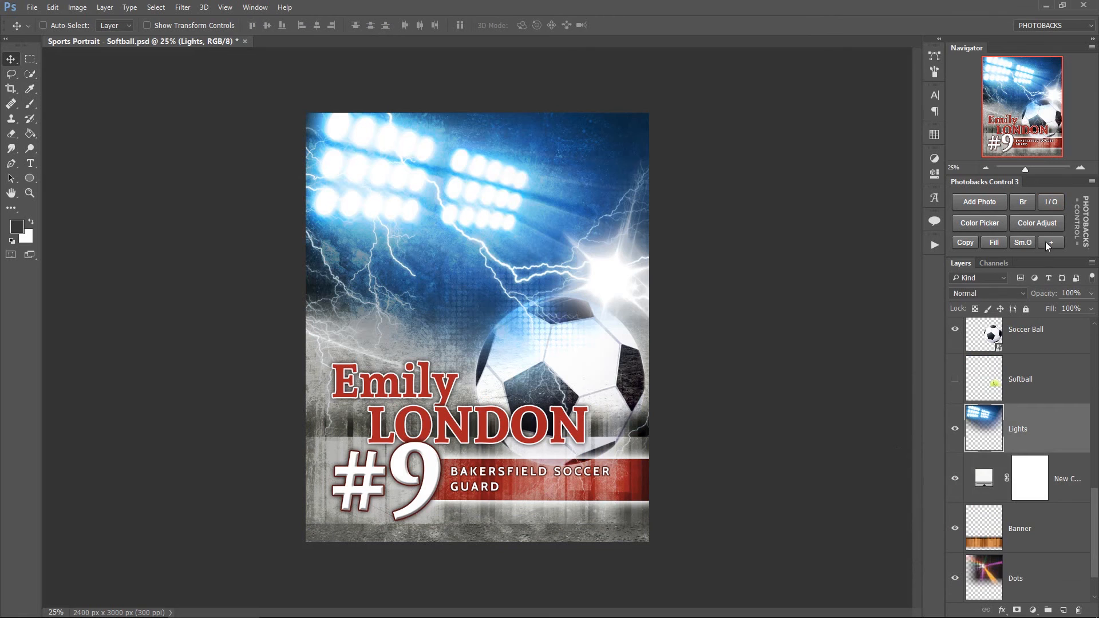
{"action": "left_click", "coordinate": [991, 225]}
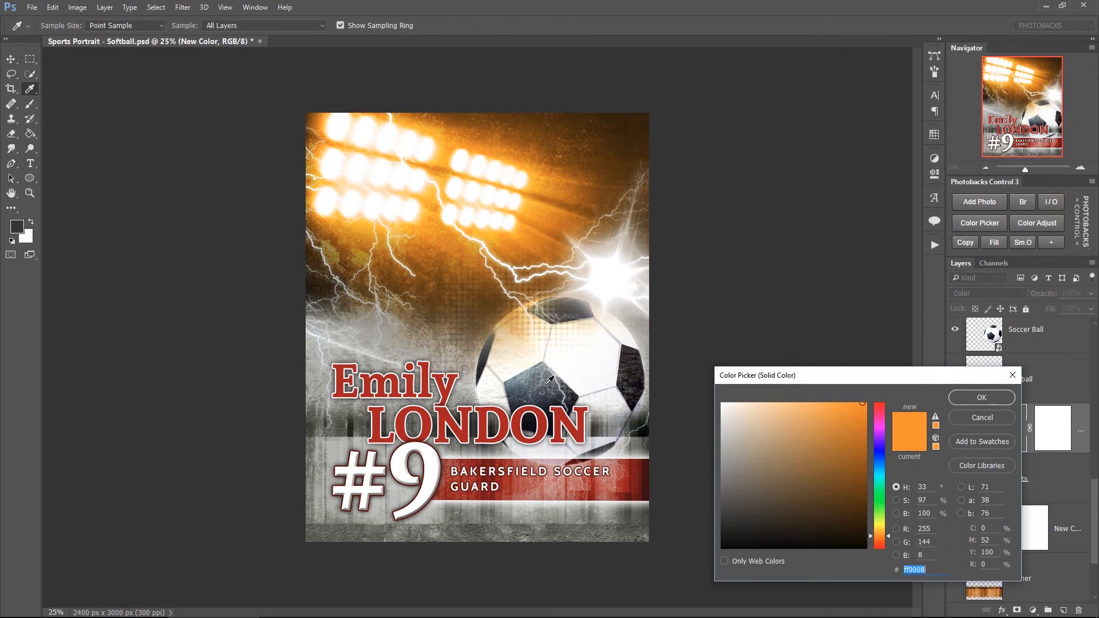
{"action": "left_click", "coordinate": [534, 460]}
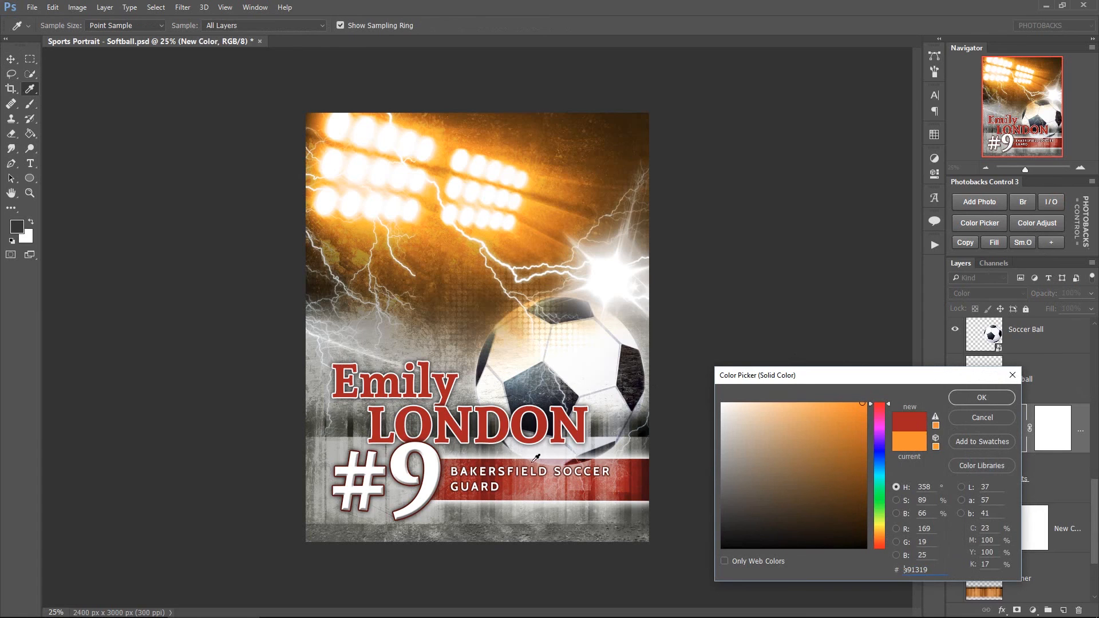
{"action": "left_click", "coordinate": [834, 473]}
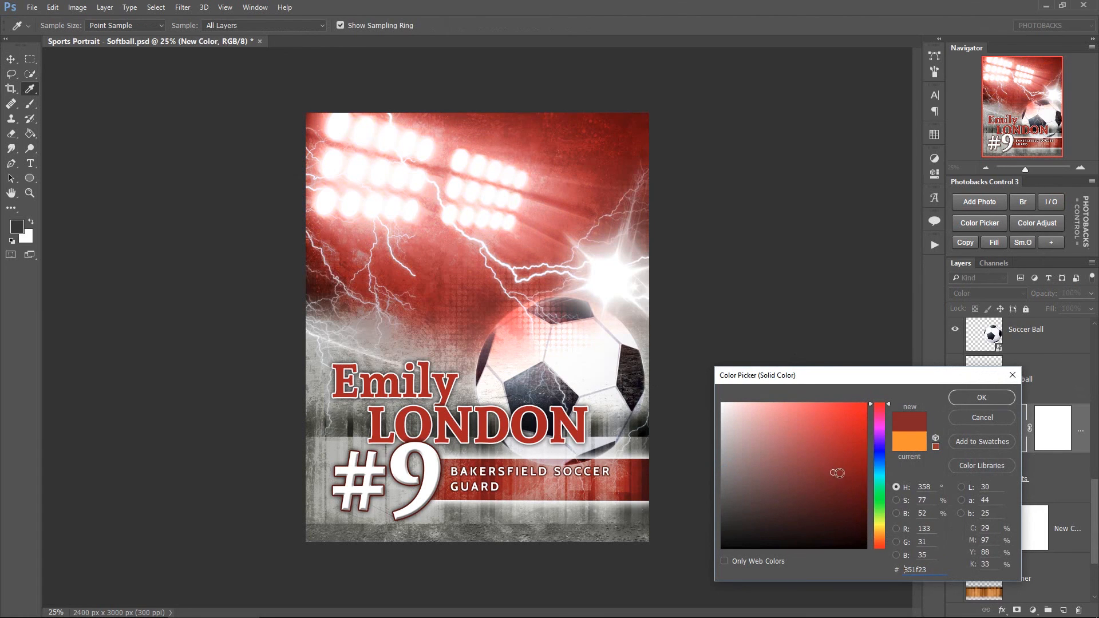
{"action": "left_click", "coordinate": [823, 490]}
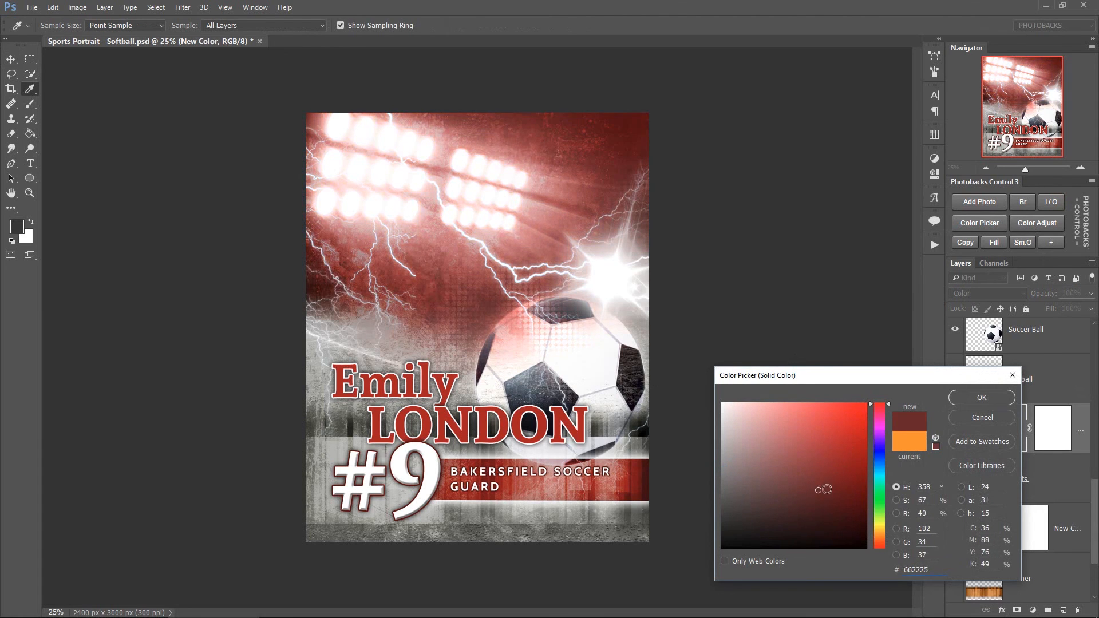
{"action": "left_click", "coordinate": [975, 399]}
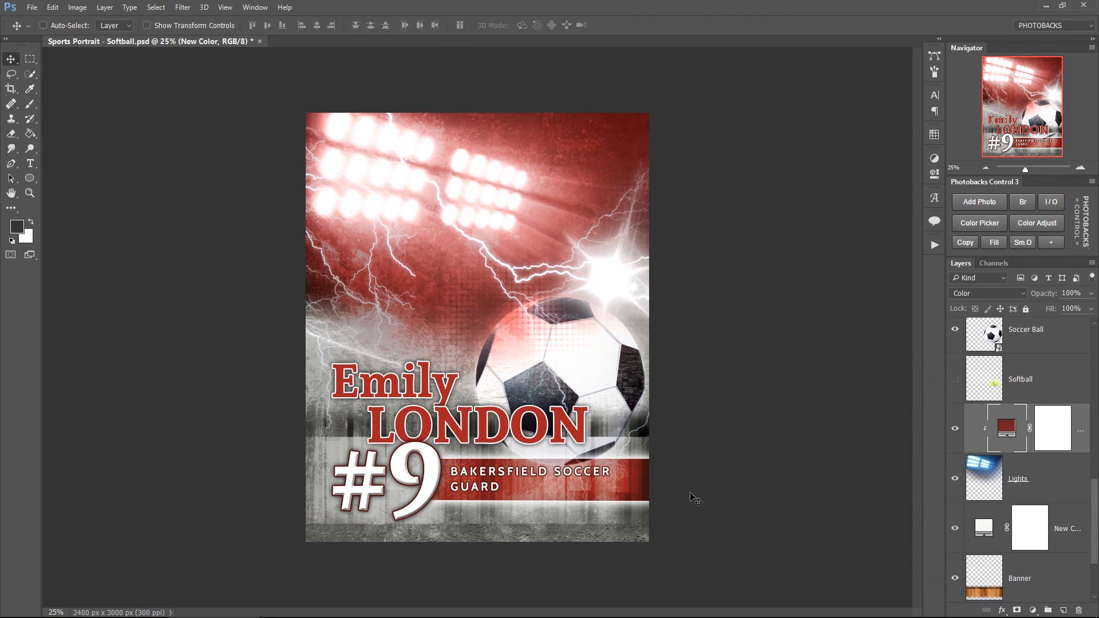